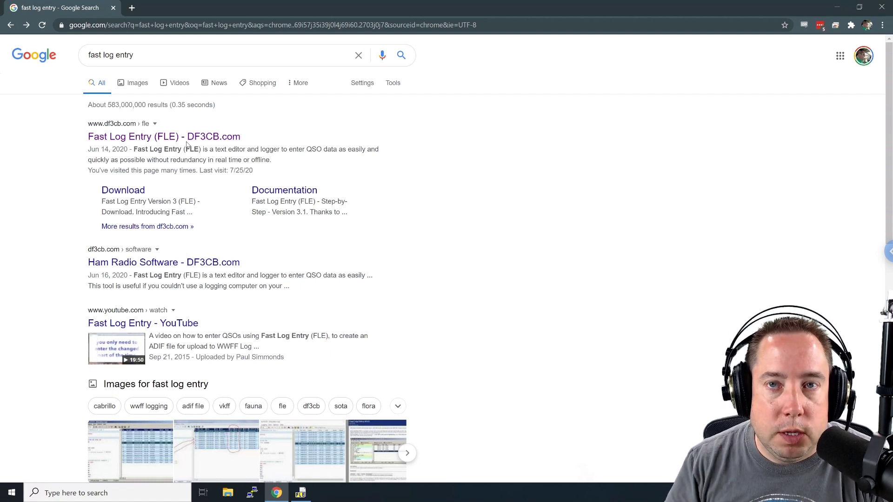
- Open the 'Fast Log Entry (FLE) - DF3CB.com' page and scroll down through it
left_click(172, 140)
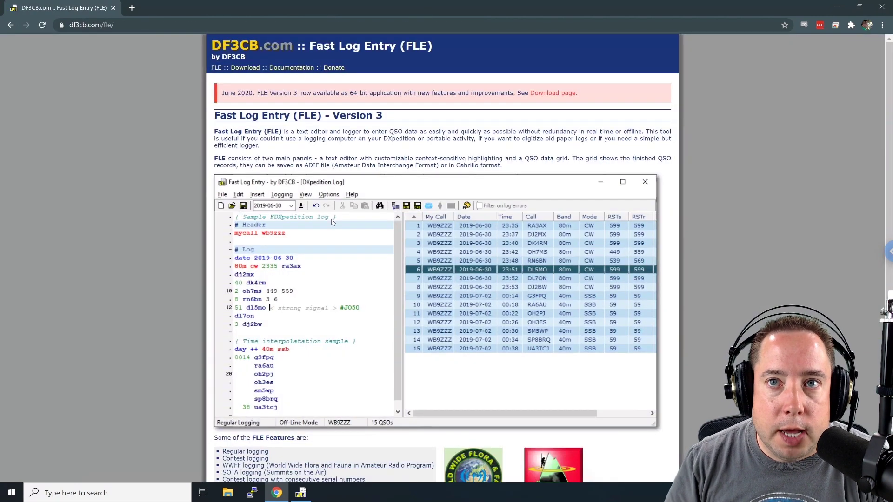
scroll(351, 226, "down", 4)
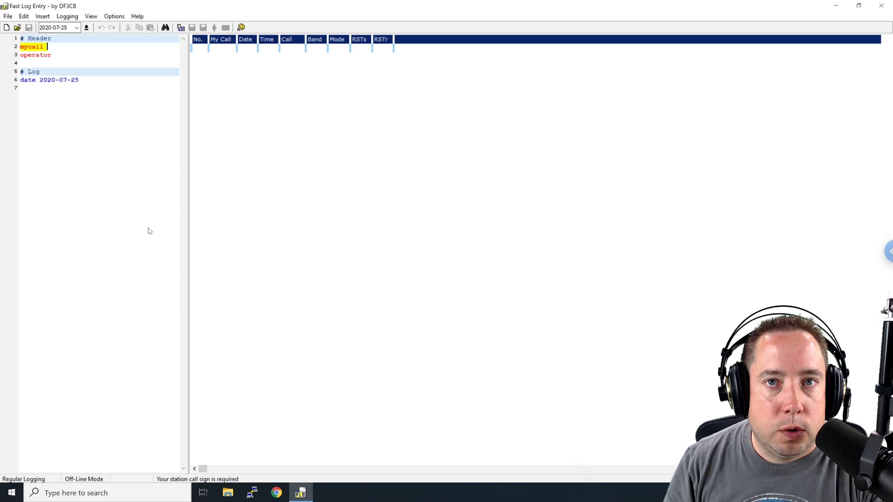
- Move the cursor to the empty line below the date, then back to the mycall header line
left_click(129, 223)
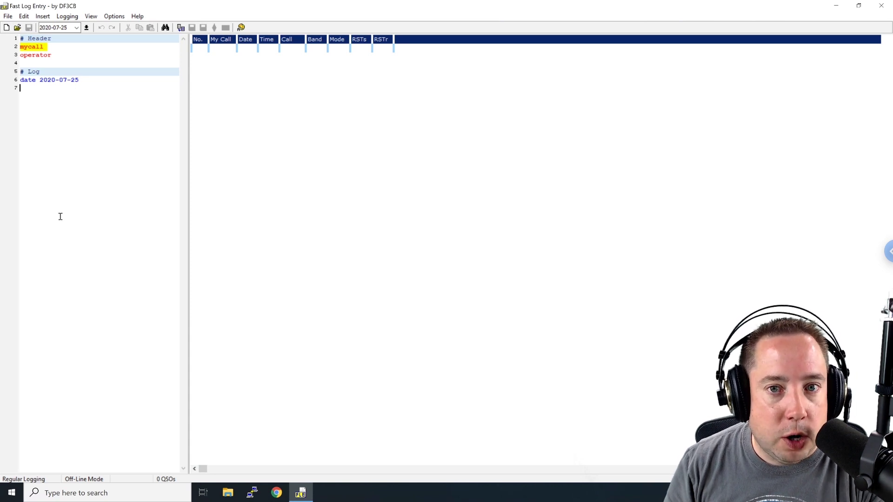
left_click(47, 46)
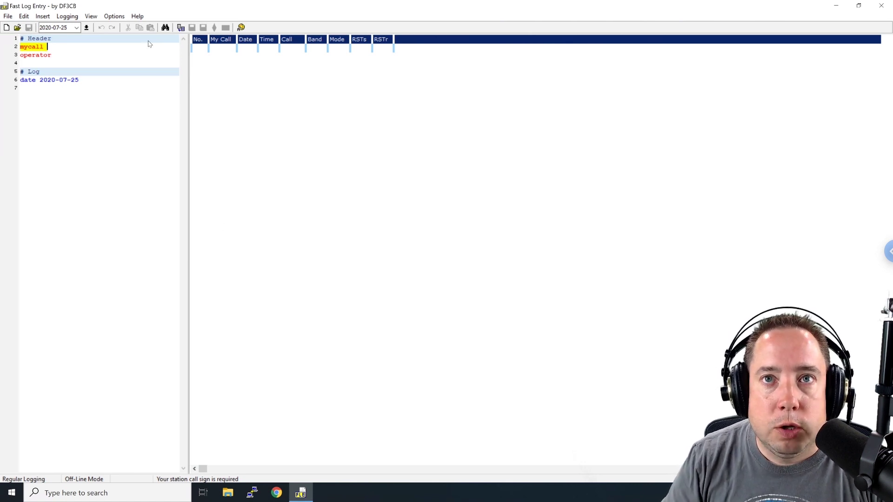
- Load the WWFF and SOTA sample log from Help, discarding the unsaved ADIF file
left_click(142, 17)
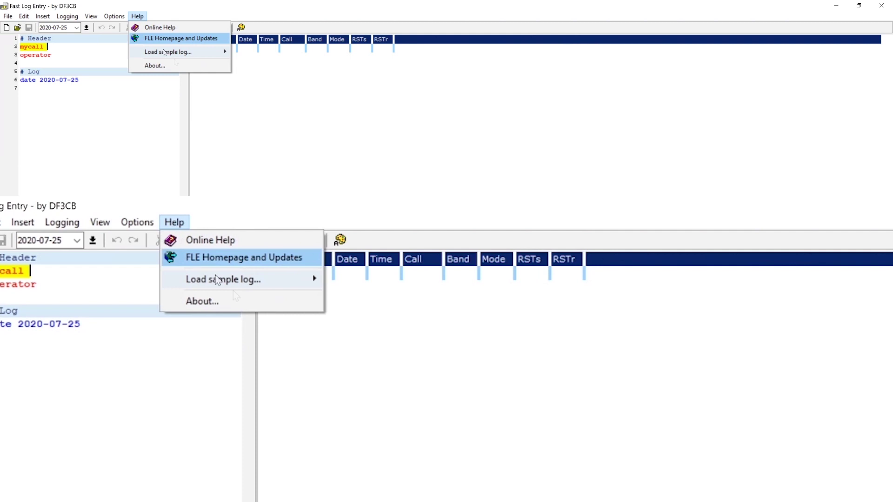
mouse_move(177, 58)
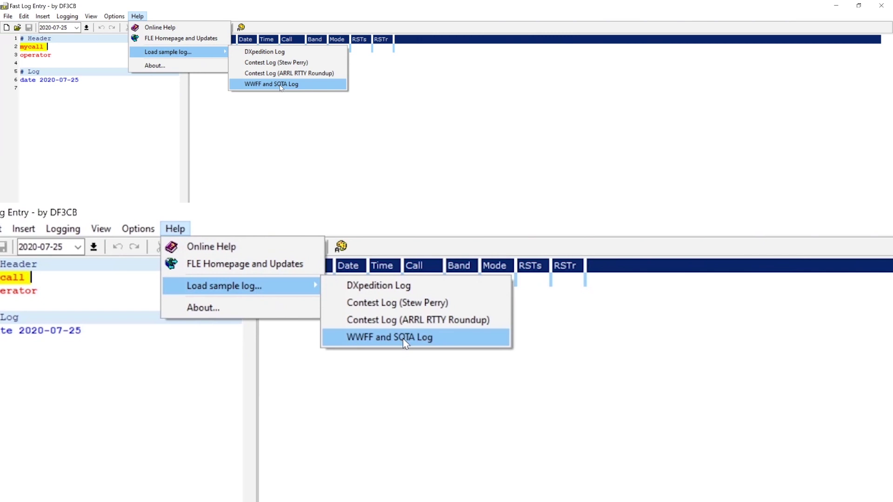
left_click(283, 85)
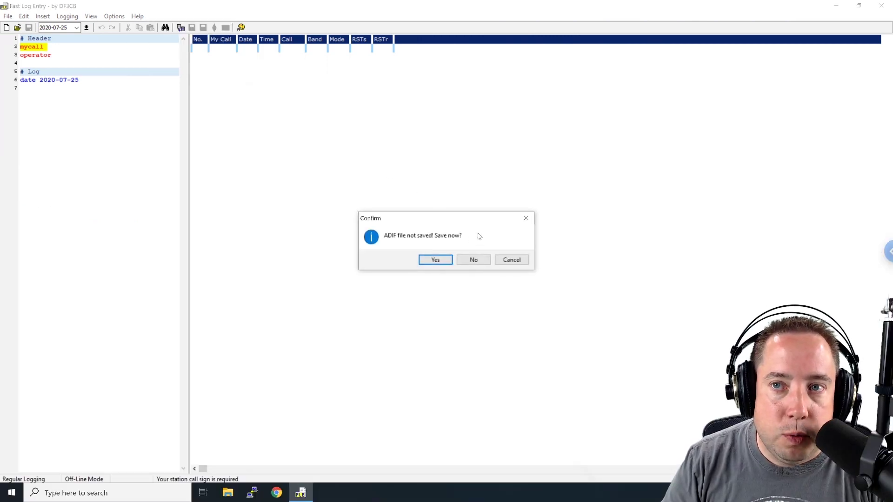
left_click(478, 264)
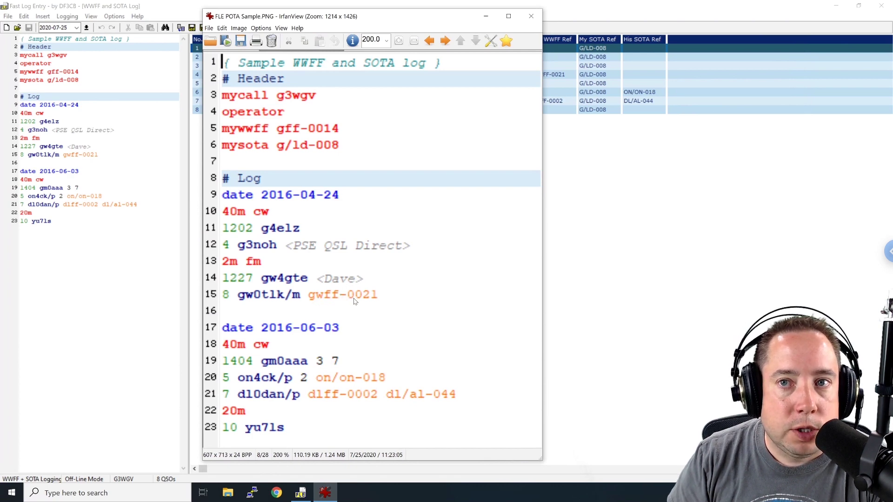
- Leave the sample log image and return to the Fast Log Entry log
key("alt+Tab")
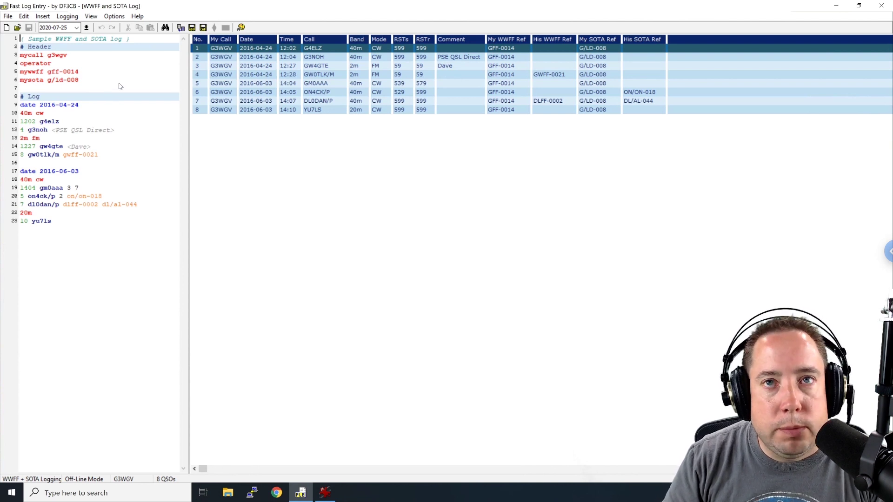
- Open the Logging menu's mode choices to pick WWFF logging
left_click(66, 17)
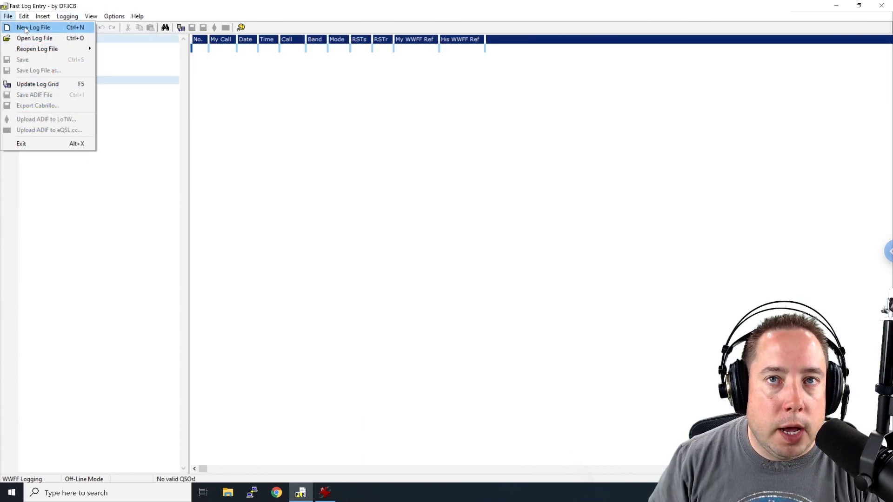
- Start a new log without saving and enter aa0z as mycall and operator
left_click(24, 29)
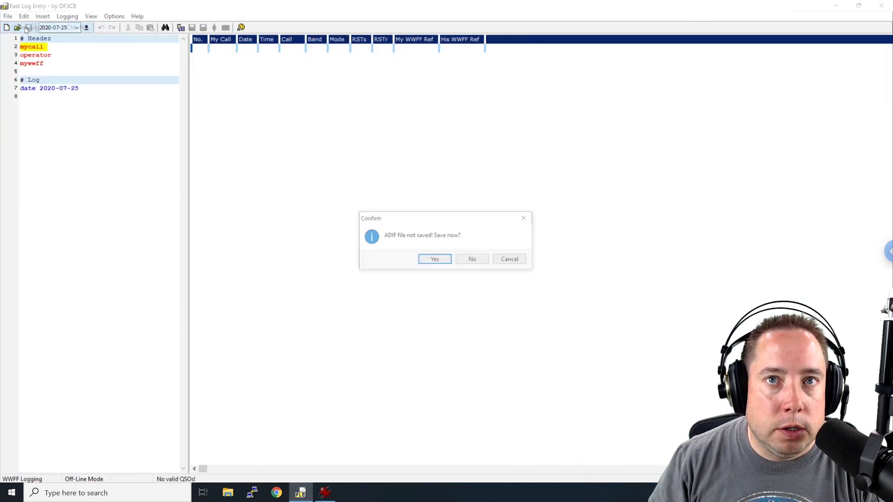
left_click(480, 262)
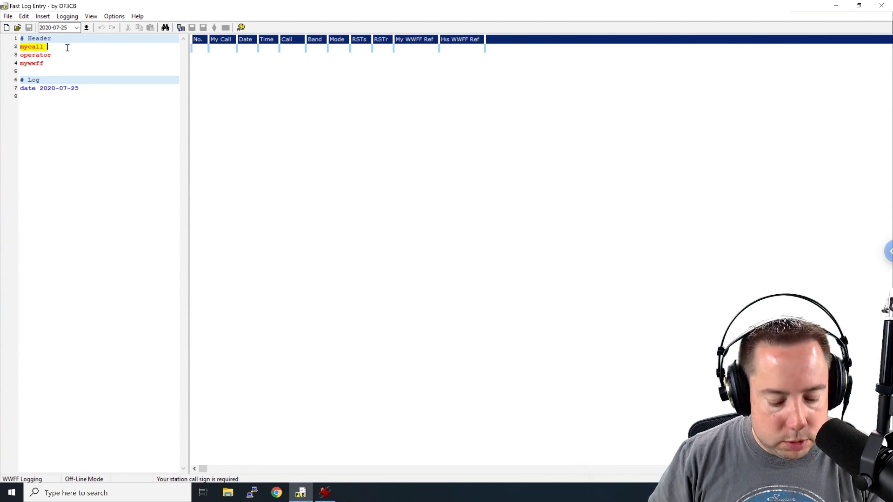
type("aa0z")
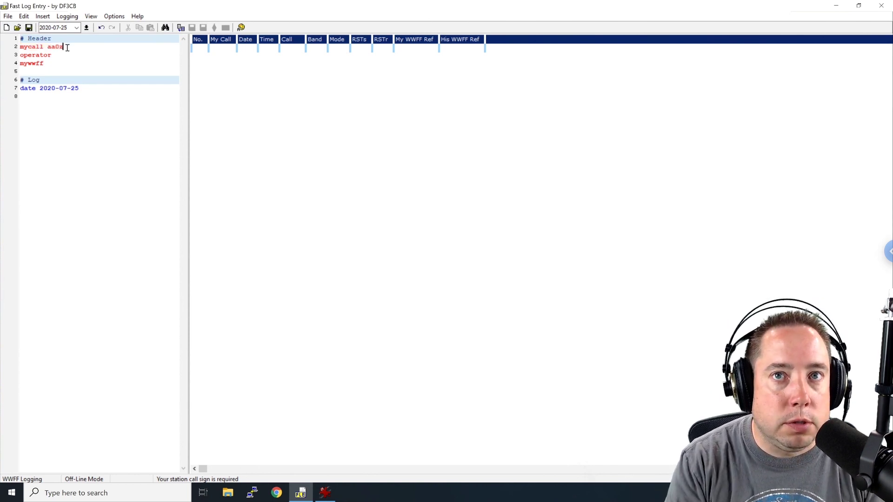
key("Down")
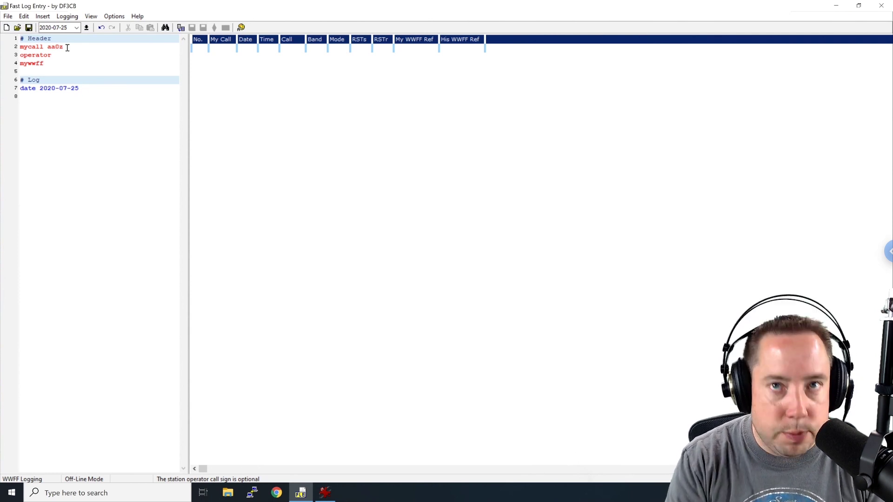
type("aa0z")
- Set mywwff to wwff-3362 and delete the 2020-07-25 value from the date line
key("Down")
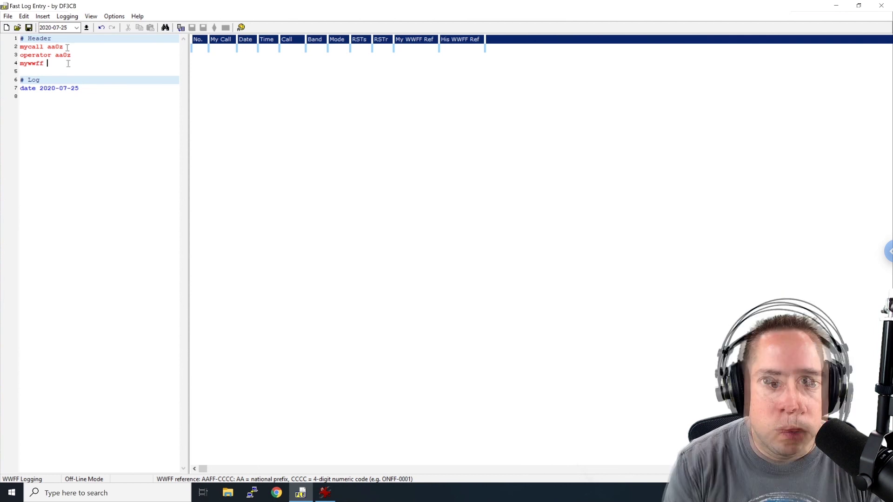
type("wwff")
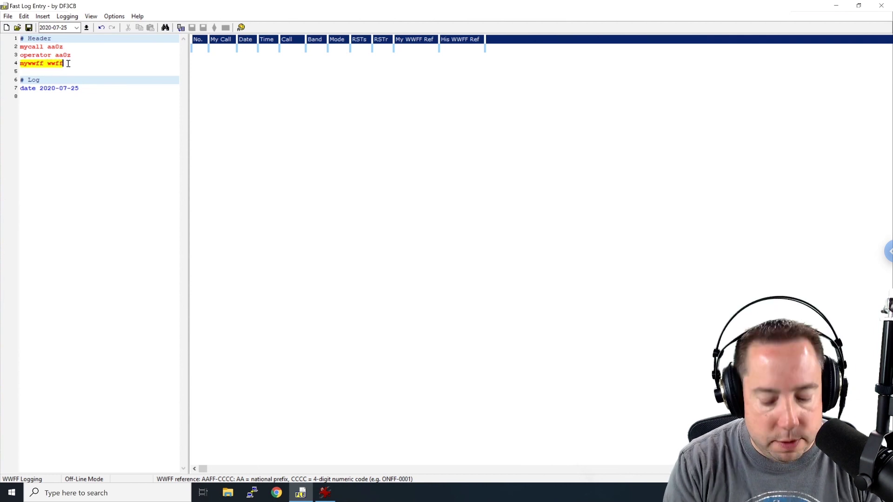
type("-")
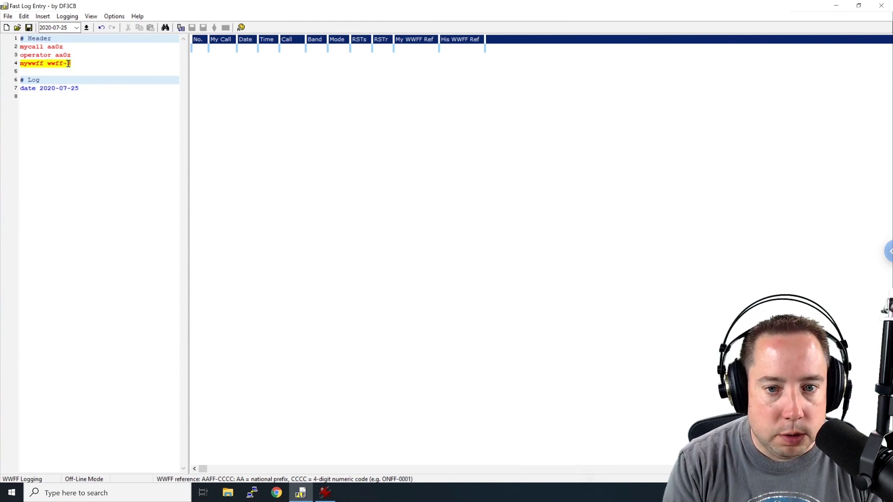
type("33")
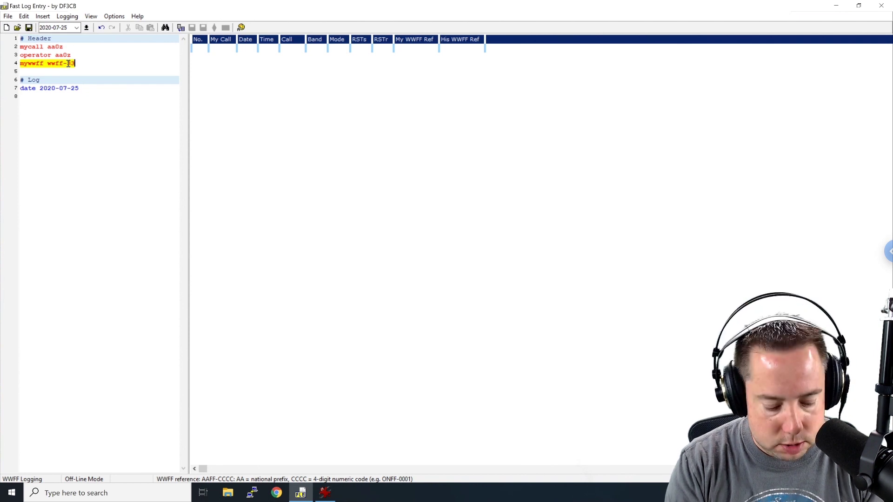
type("62")
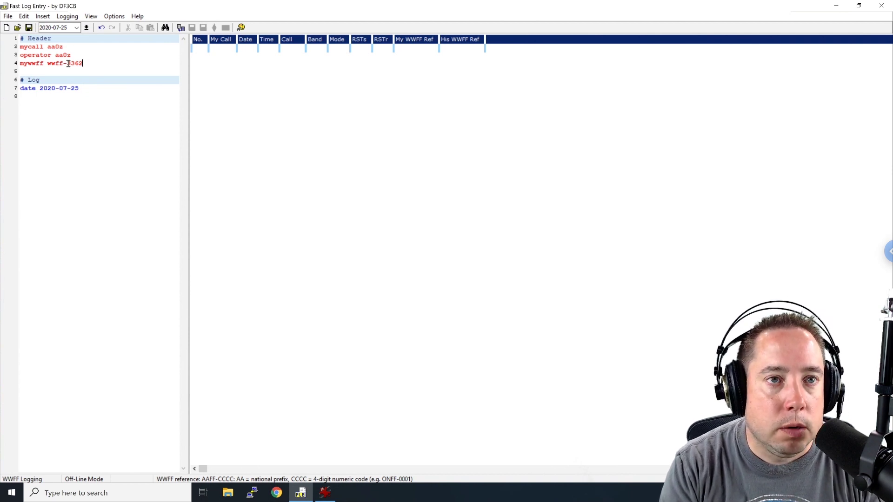
left_click(79, 88)
key("BackSpace")
key("BackSpace")
key("BackSpace")
key("BackSpace")
key("BackSpace")
key("BackSpace")
key("BackSpace")
key("BackSpace")
key("BackSpace")
key("BackSpace")
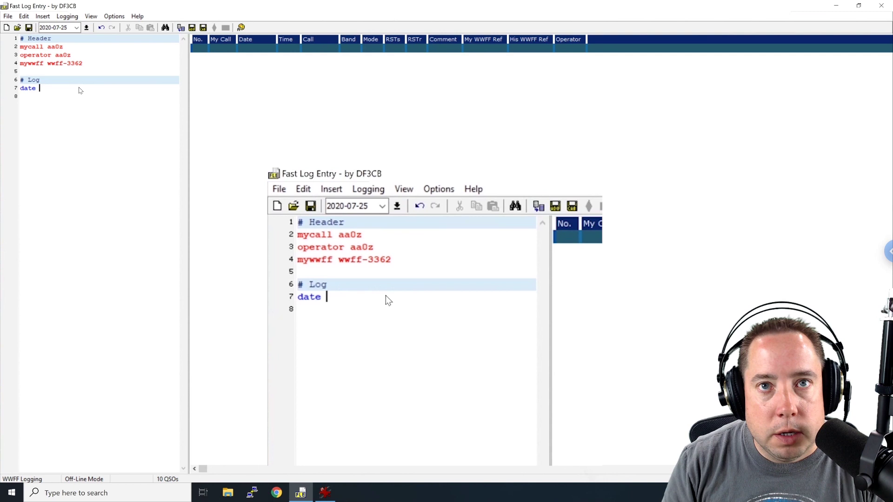
- Retype the date line as 'date 2020-07-25' and start an empty line below it
key("BackSpace")
key("BackSpace")
key("BackSpace")
key("BackSpace")
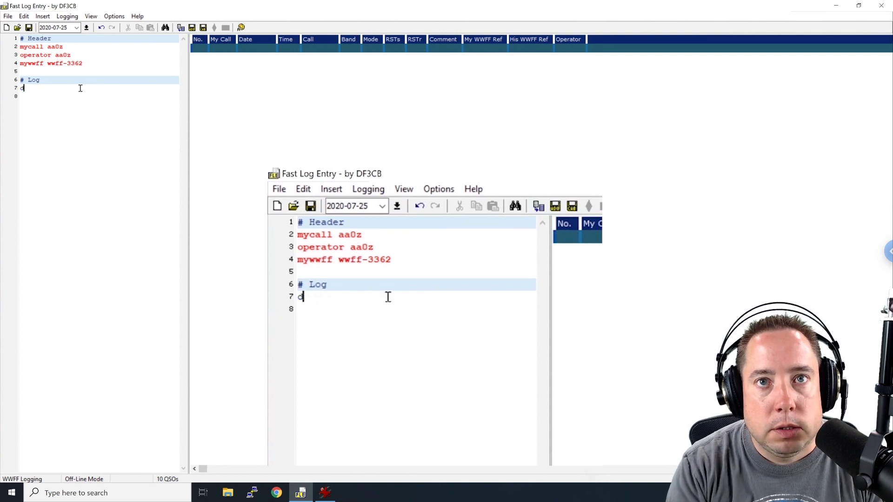
type("ate ")
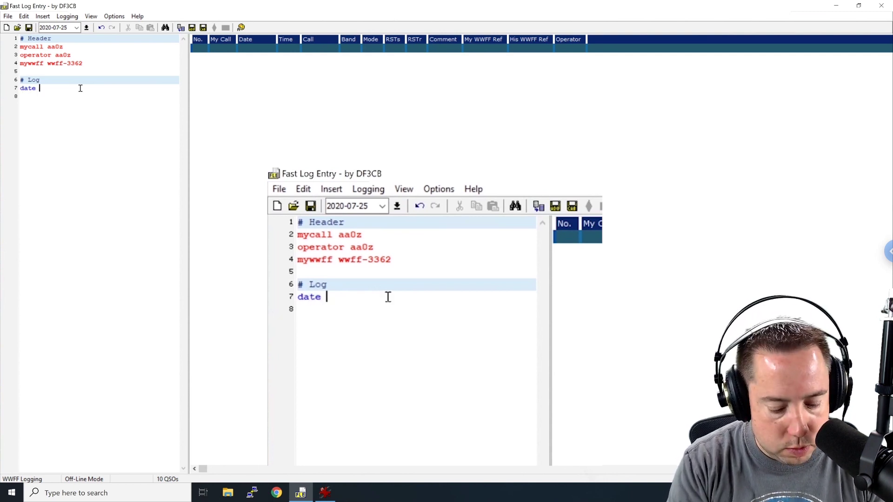
type("2020-0")
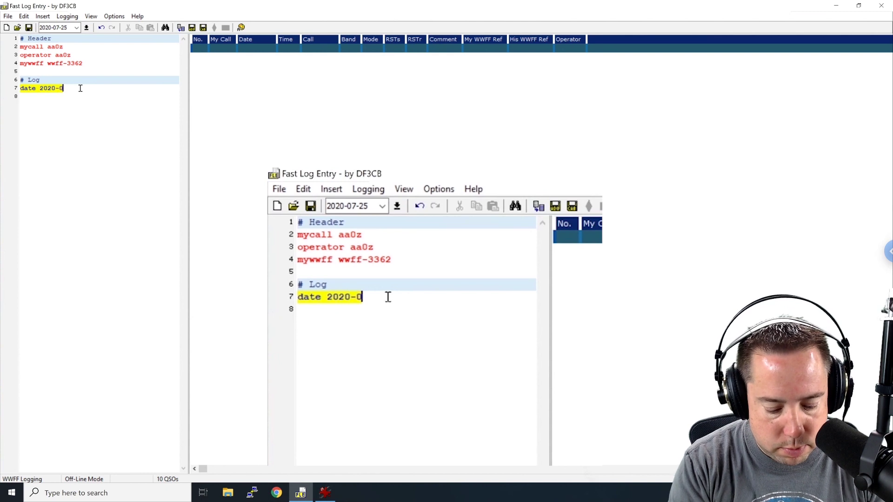
type("7-25")
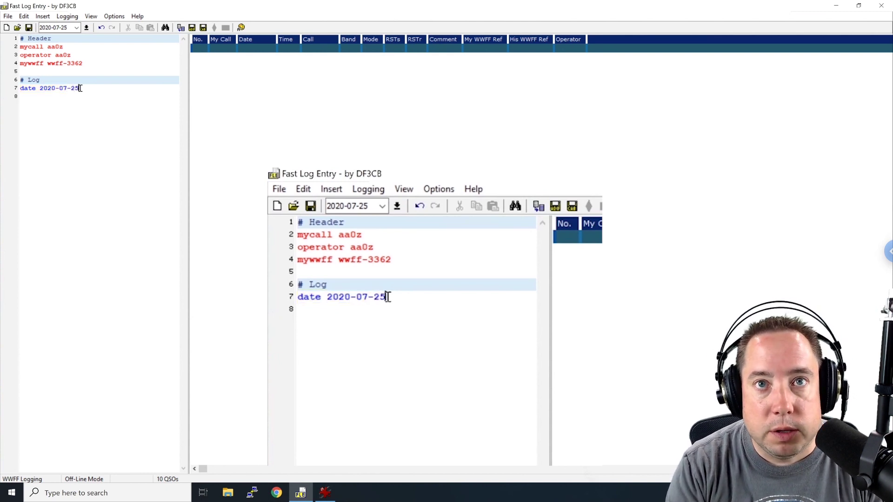
key("Return")
key("BackSpace")
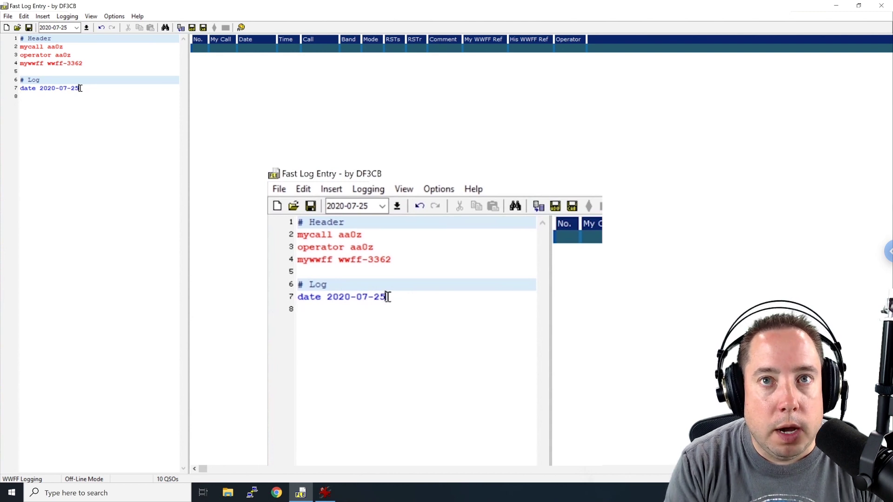
key("Return")
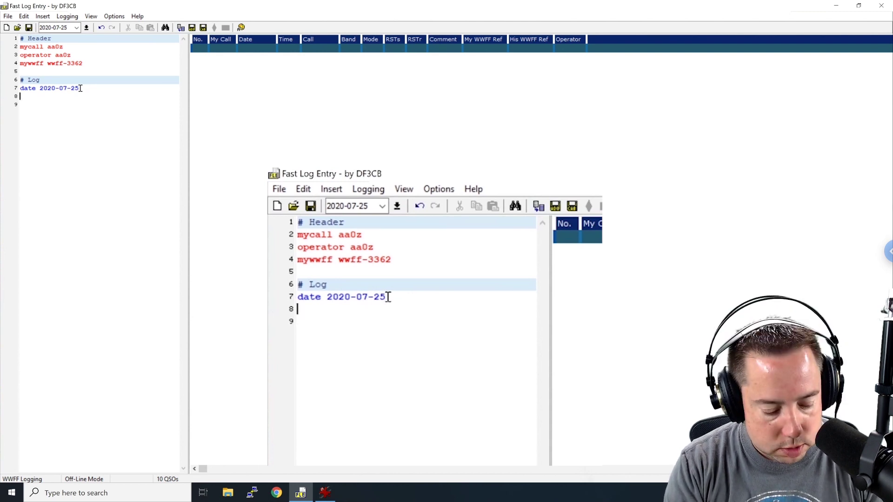
type("20m")
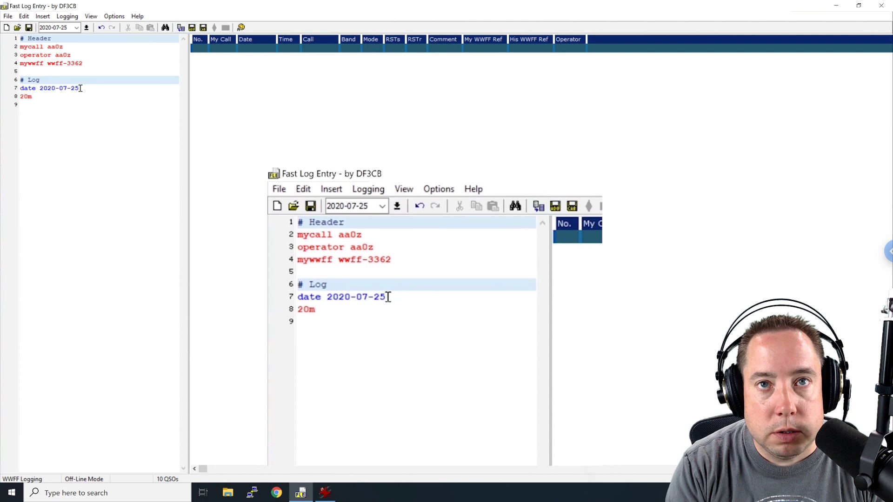
type(" ssb ")
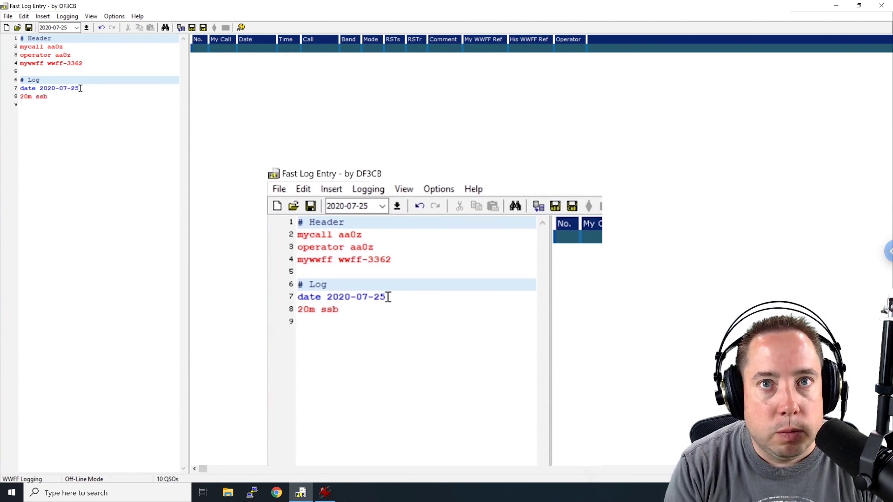
type("1249")
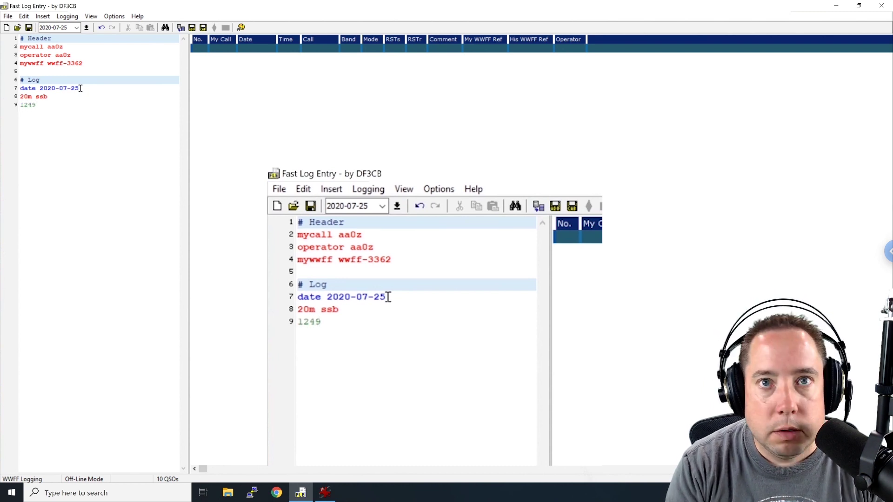
type(" ne1d")
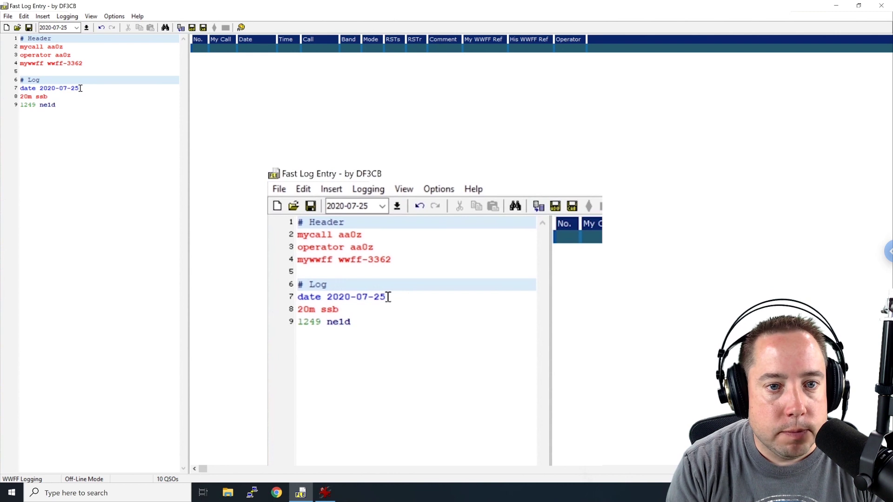
type(" 59 5")
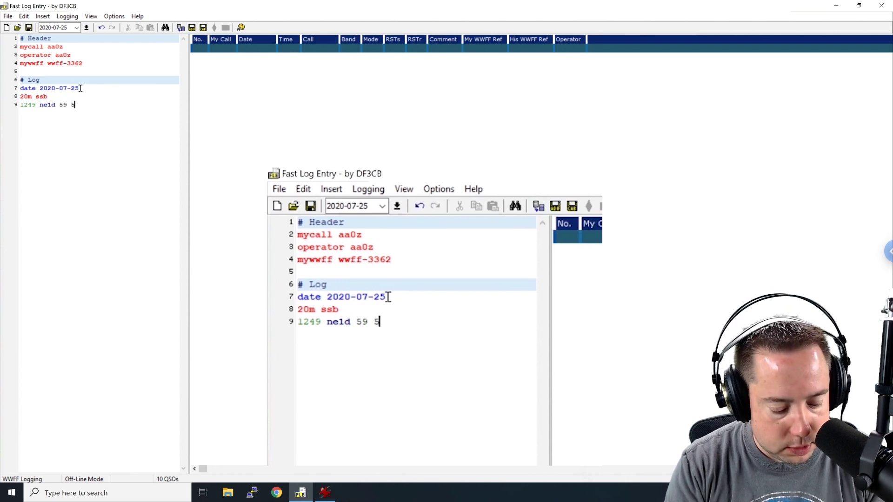
type("2 <MA>")
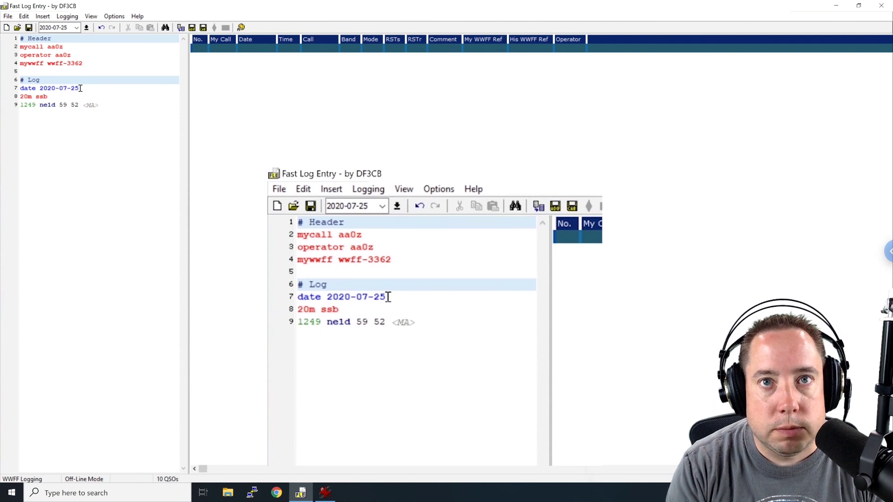
key("Return")
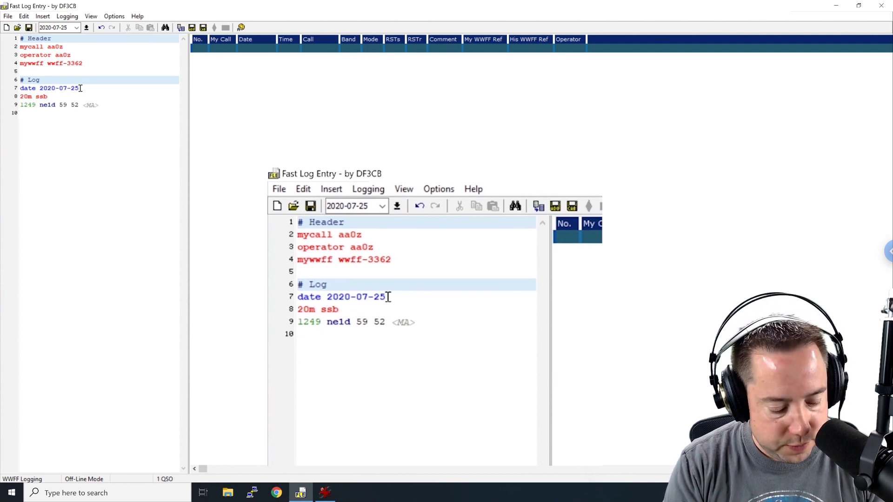
type("50")
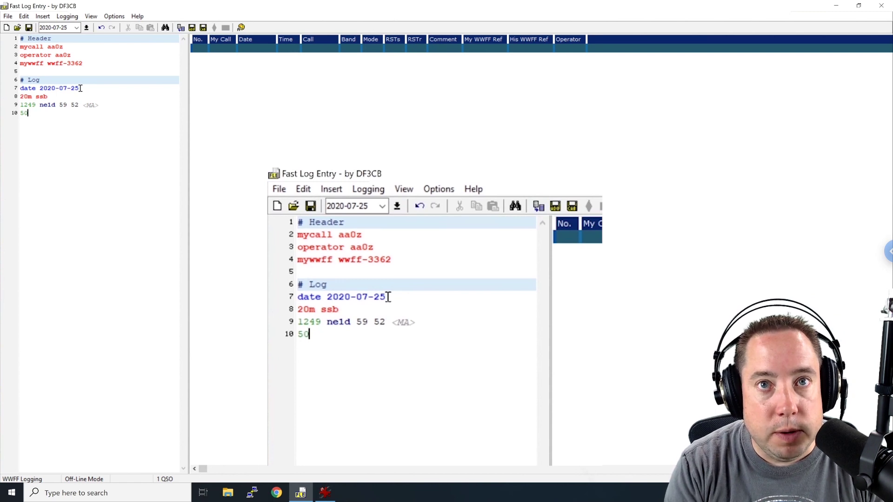
type(" k7se")
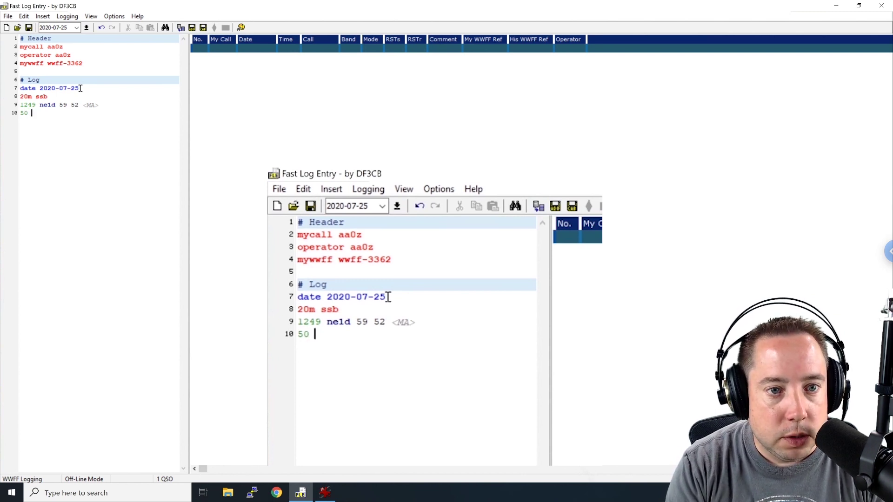
type("n ")
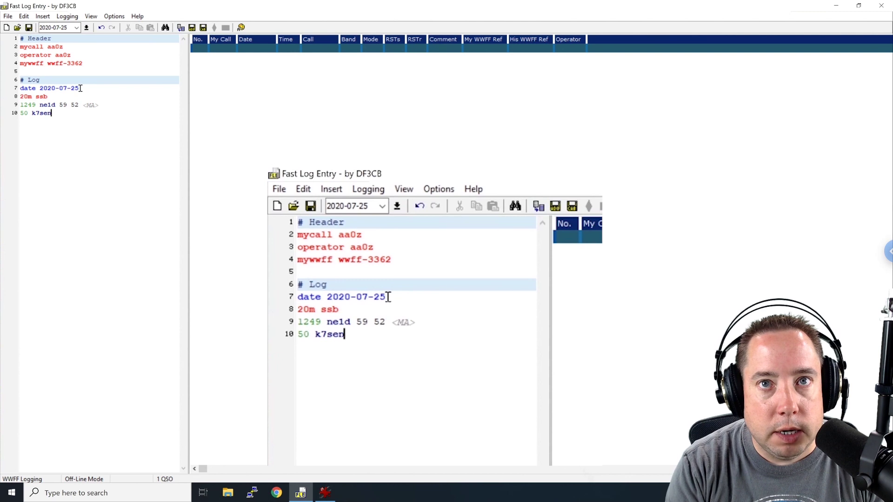
type("59")
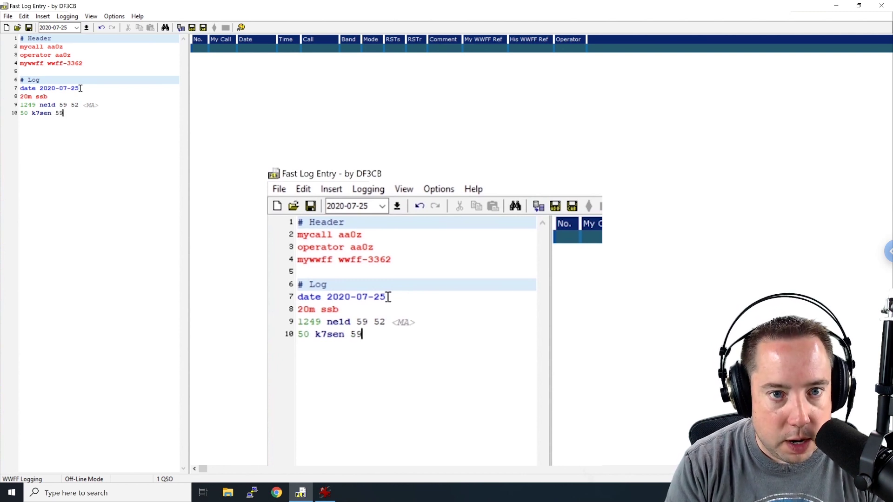
type(" 55")
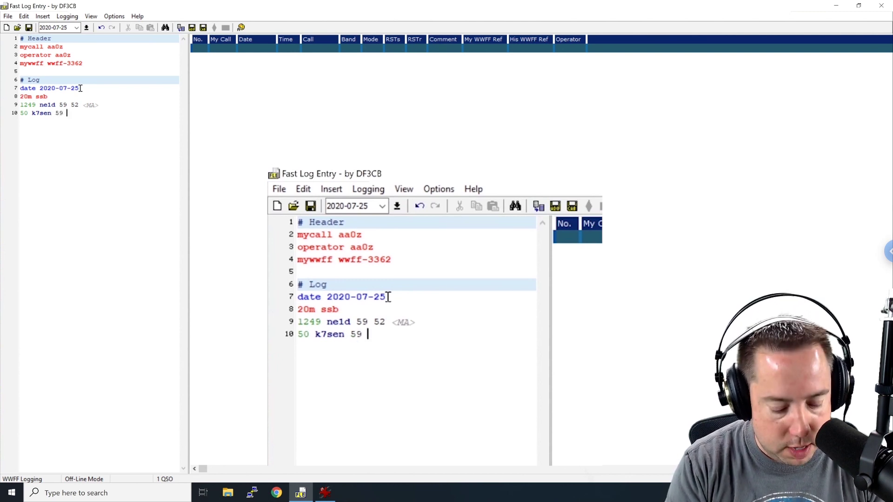
type(" <A>")
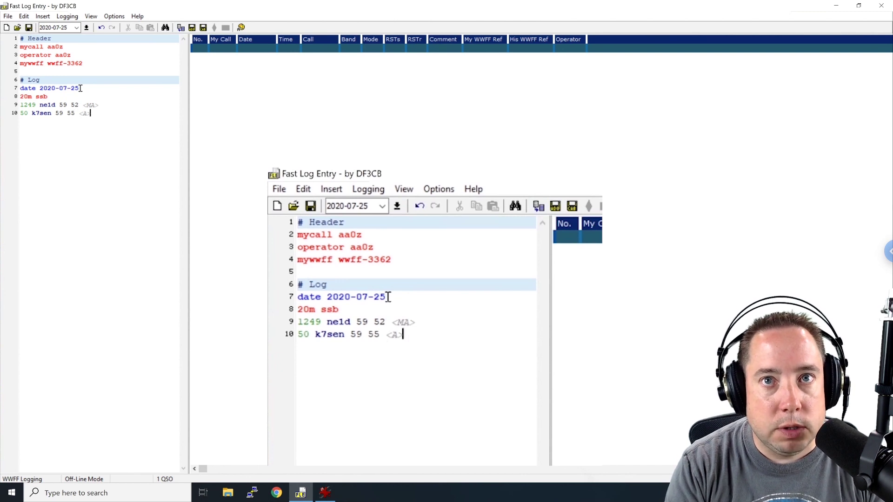
key("Return")
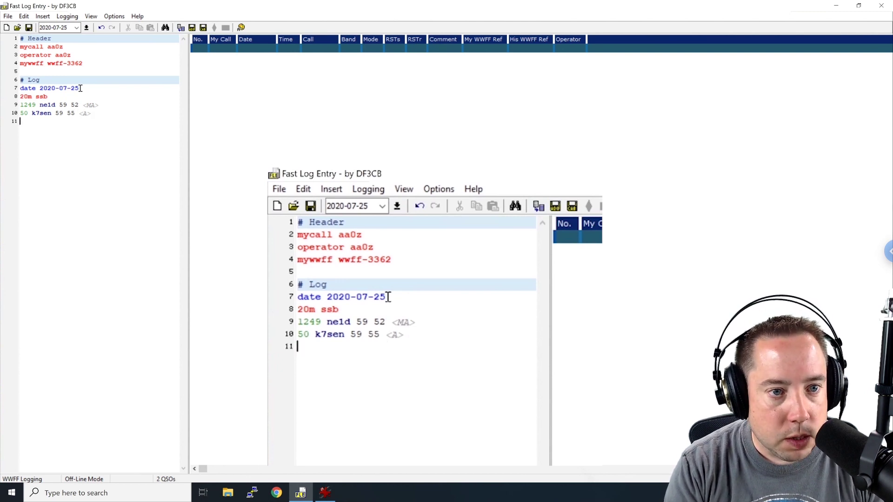
type("1259")
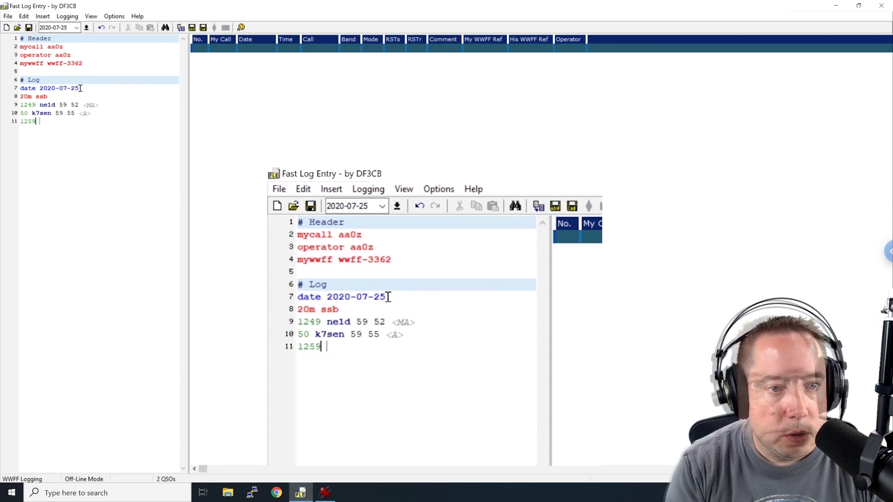
type("w")
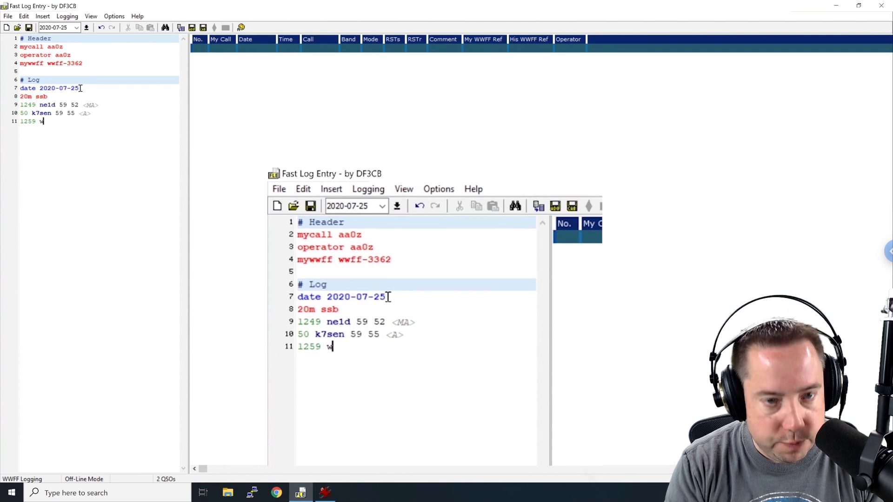
type("4dax 57 ")
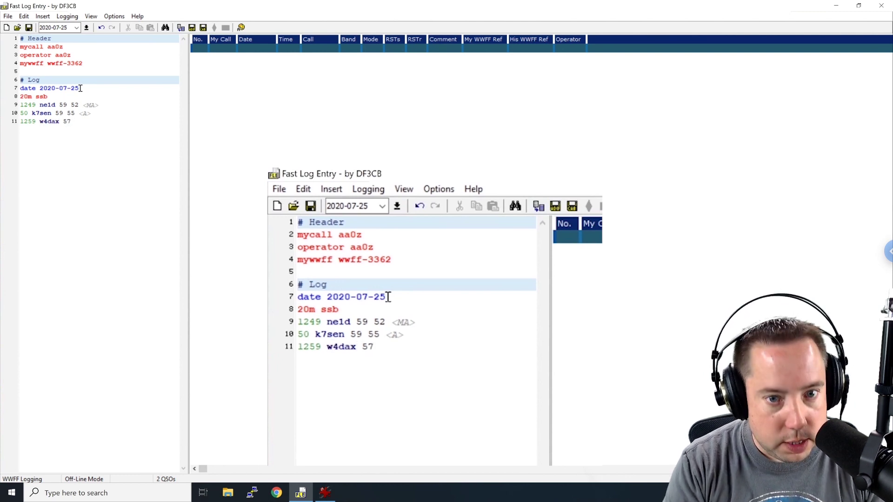
type("22 <F")
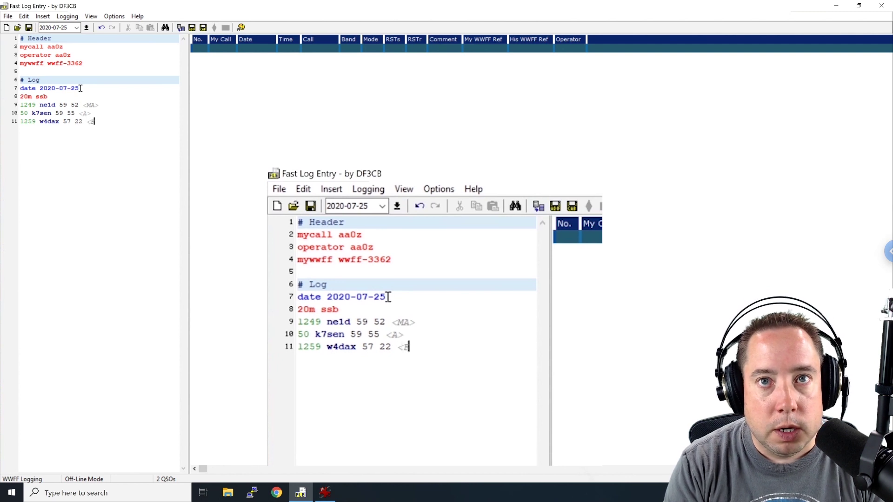
type("L>")
key("Return")
type("0")
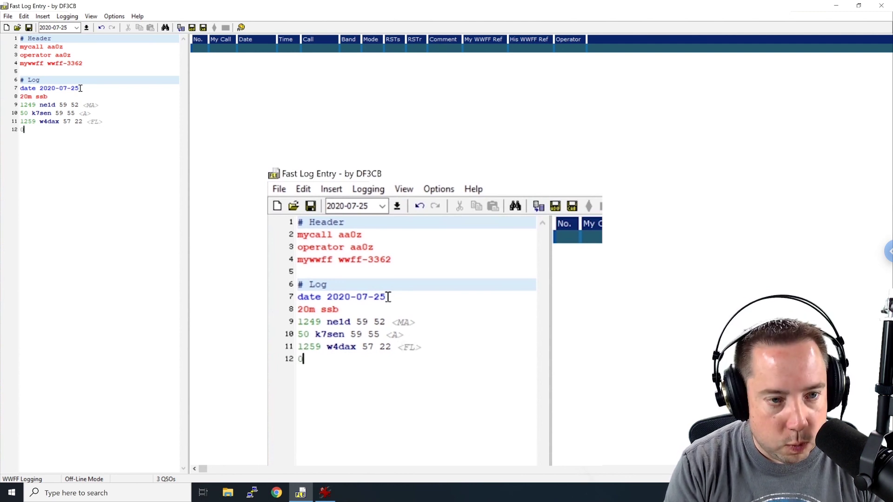
type("131")
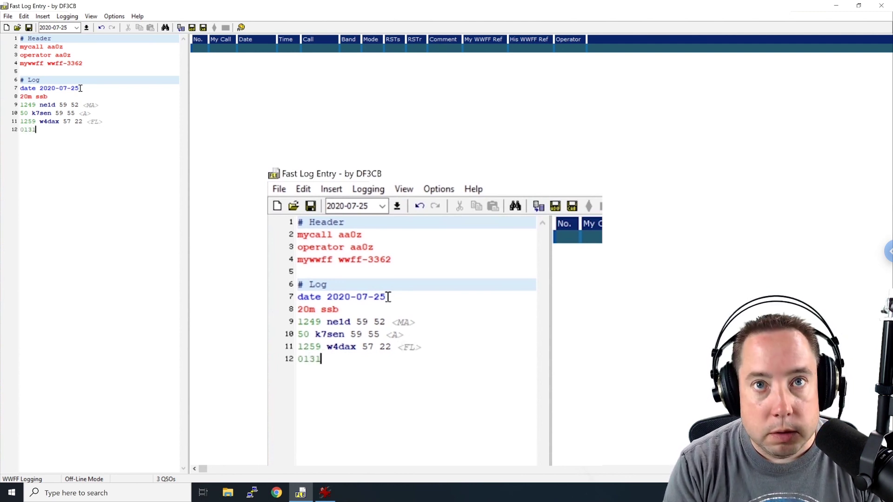
type(" kc3m")
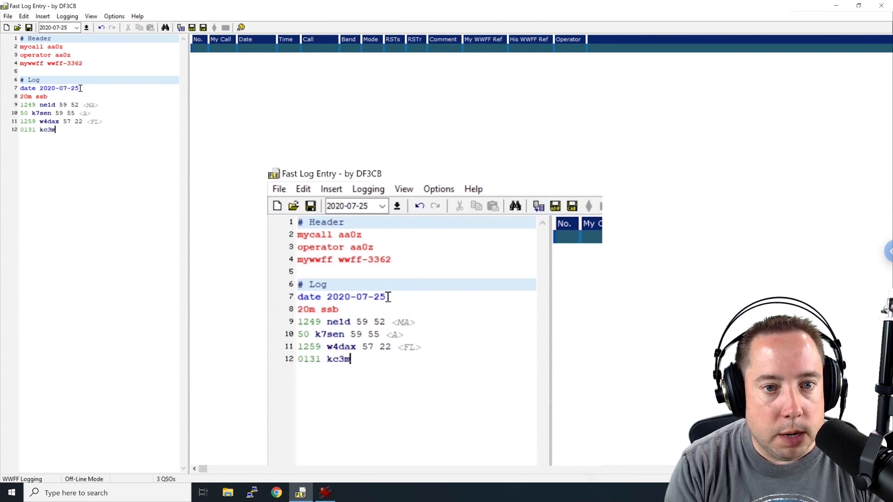
type("io 44 ")
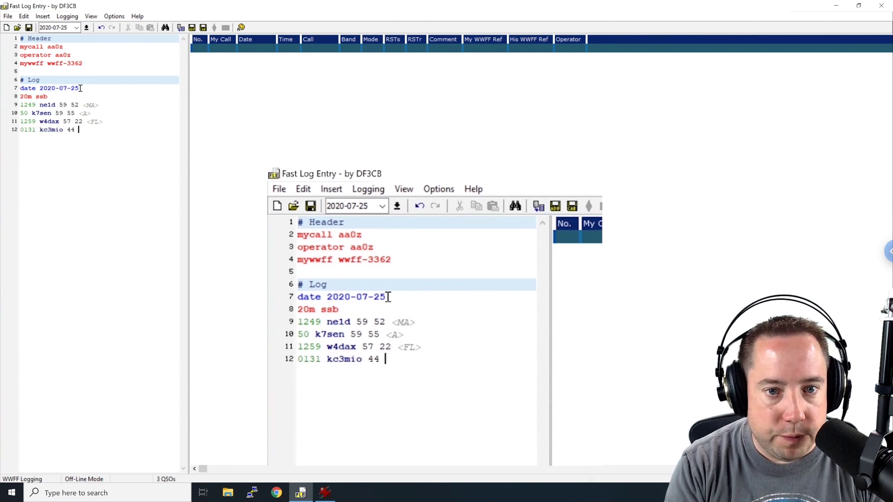
type("43 ")
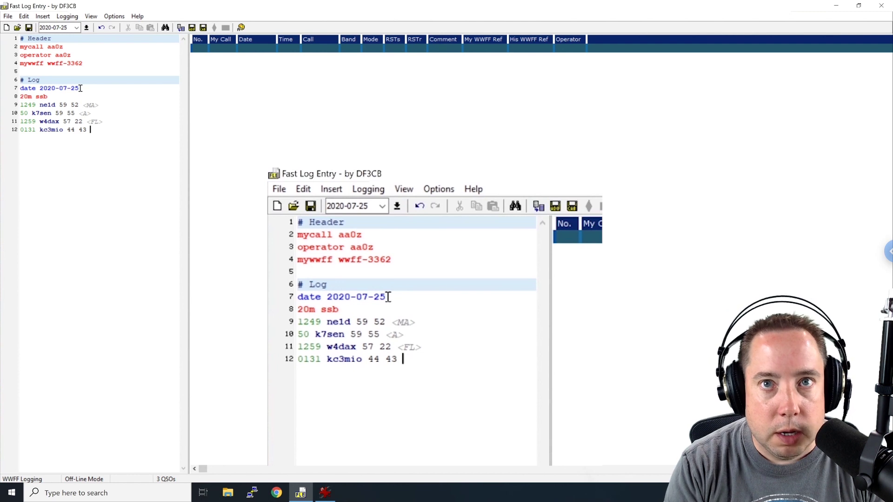
type("<AA>")
key("Return")
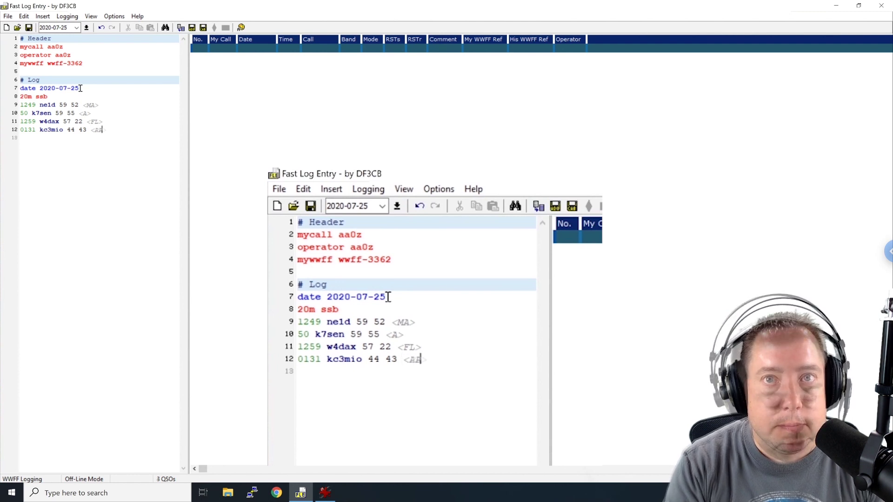
type("40m ssb")
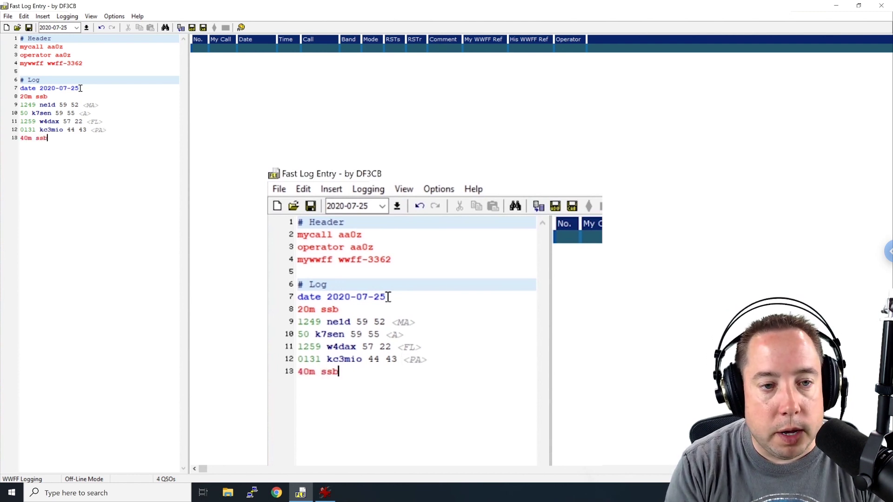
key("Return")
type("0")
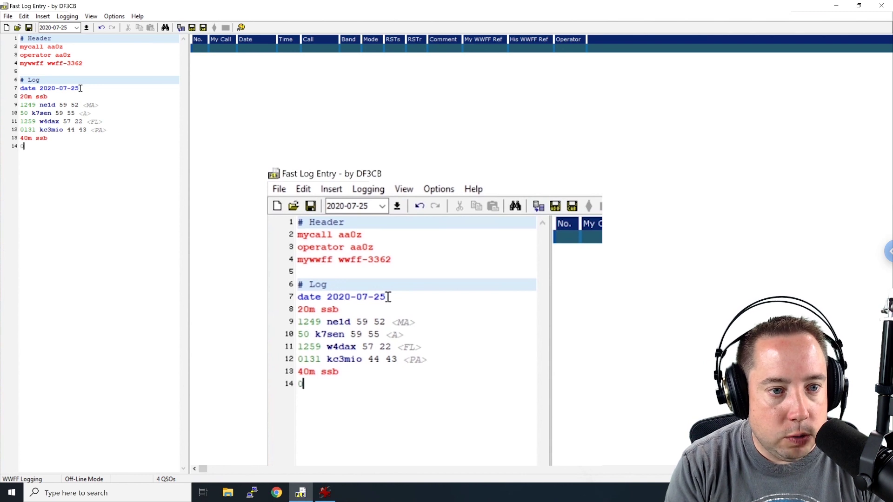
type("201 k8mh")
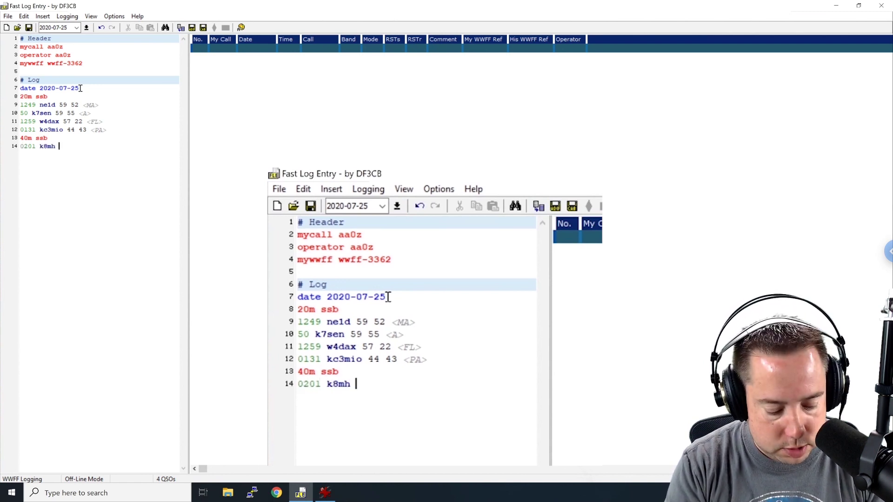
type(" 57")
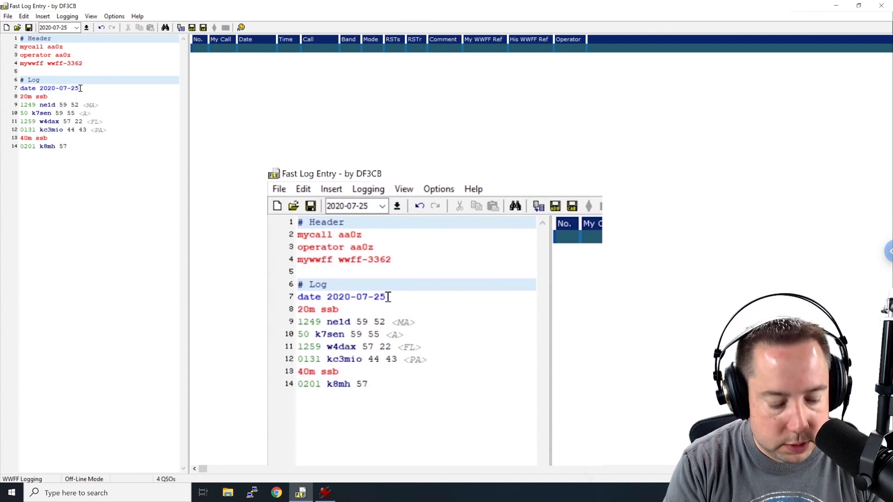
type(" 45 <MI")
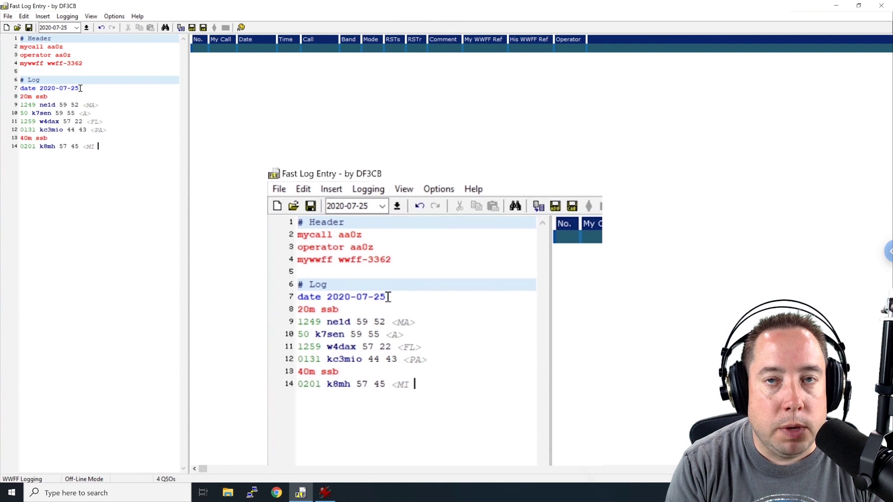
type(" BILL>")
key("Return")
type("020")
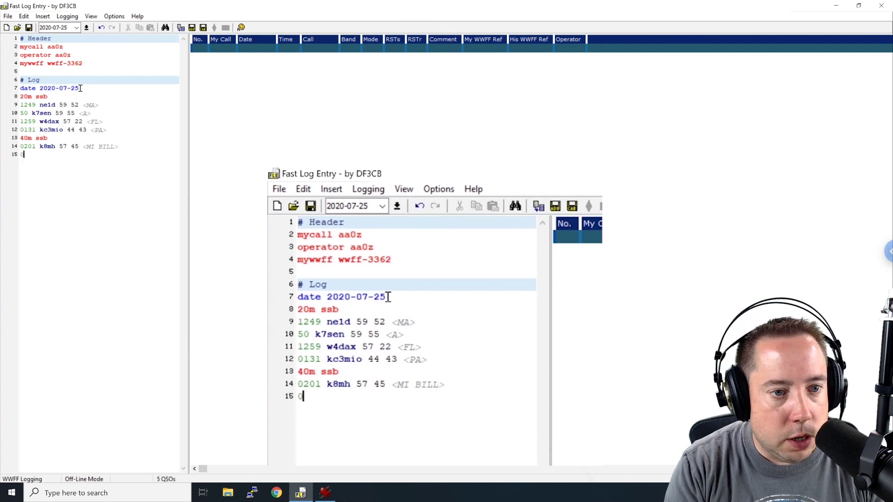
key("BackSpace")
key("BackSpace")
key("BackSpace")
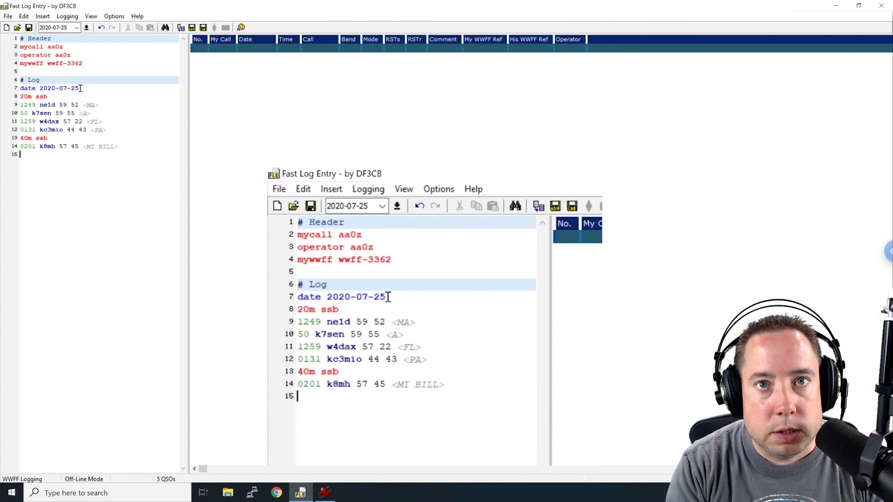
type("02")
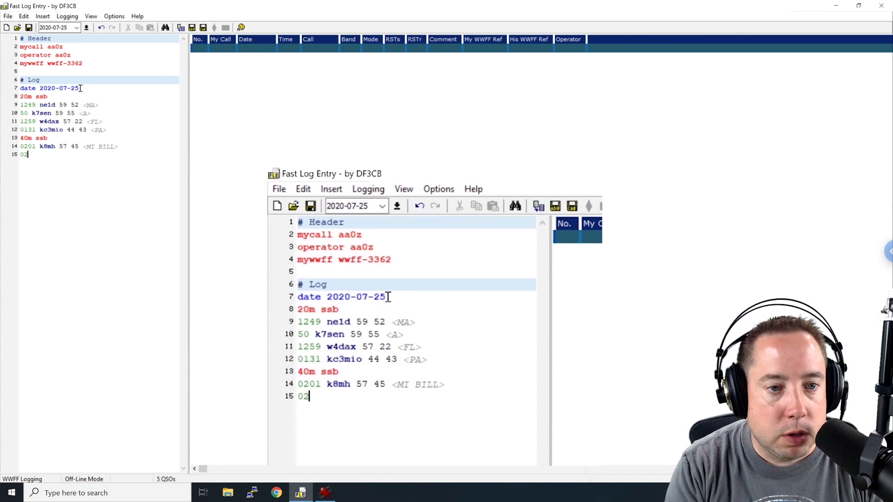
type(" v")
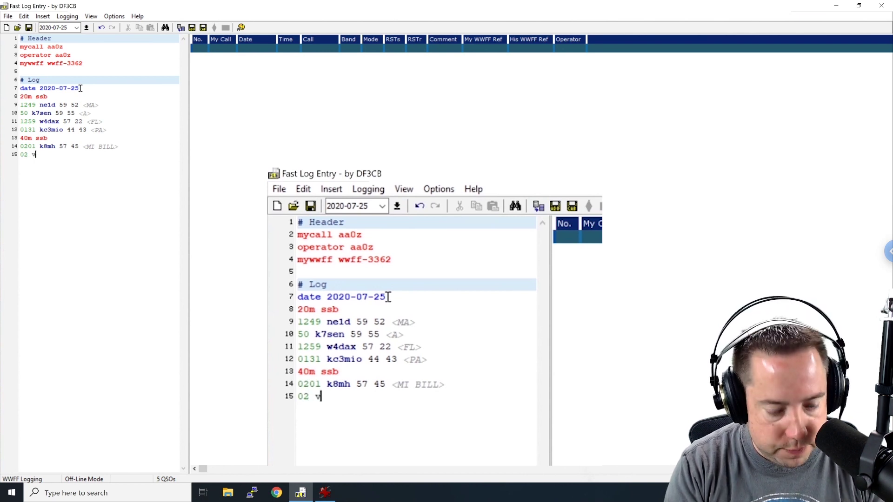
type("e3l")
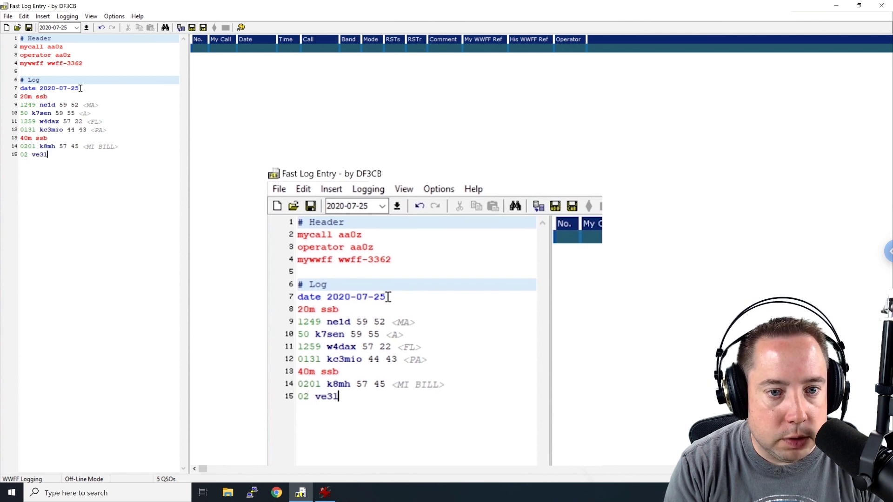
type("dt 55")
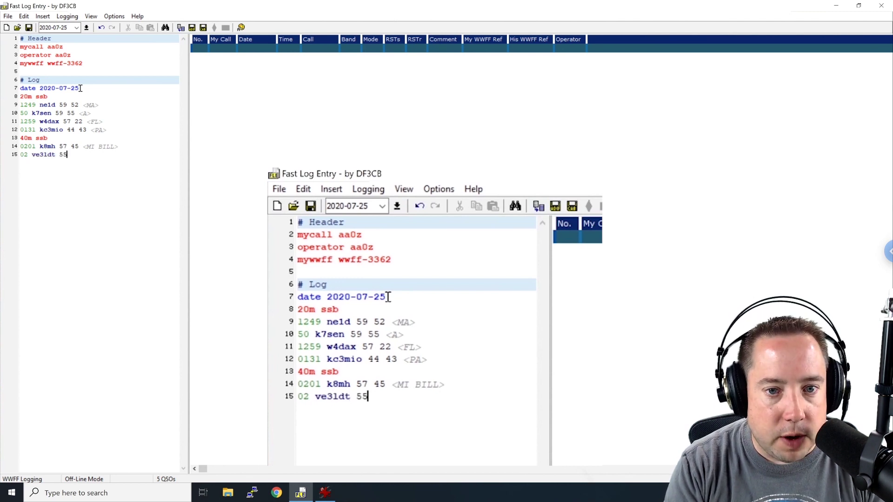
type(" 22")
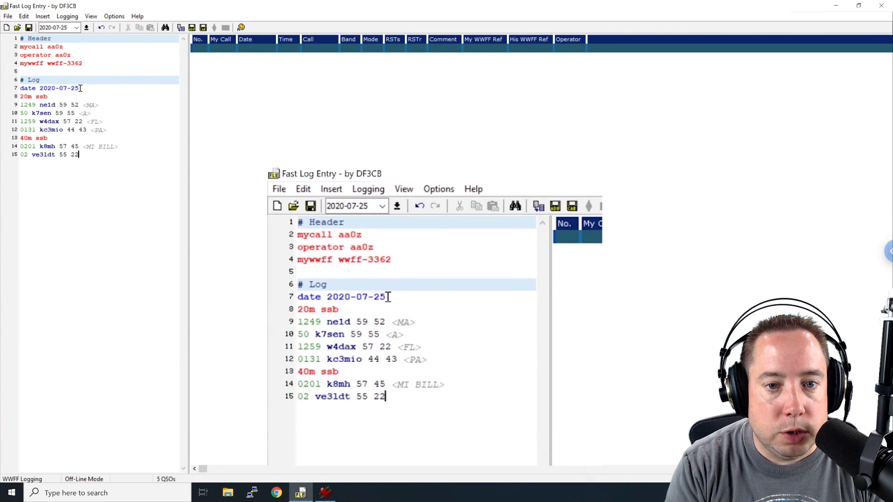
type(" <ON>")
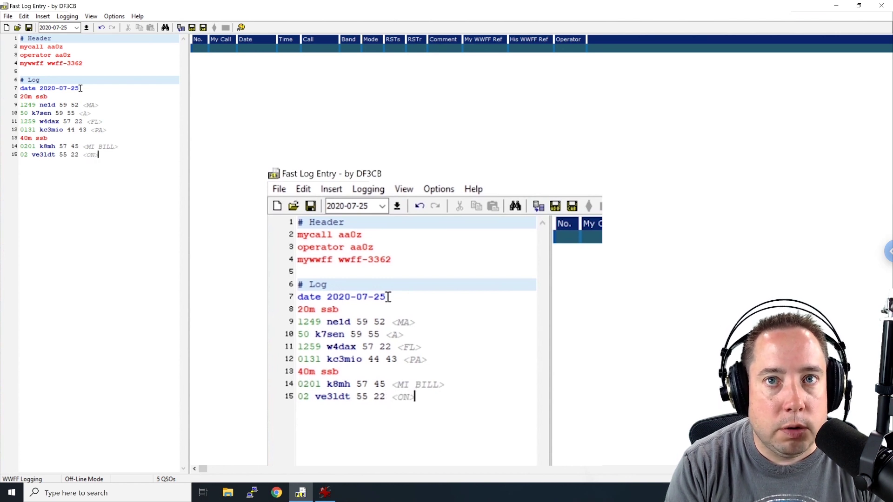
key("Return")
type("020")
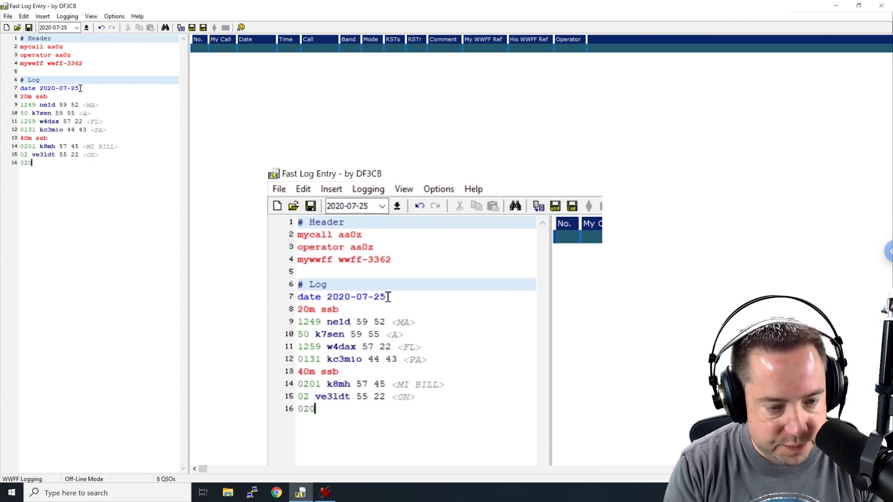
type("4 w8aps")
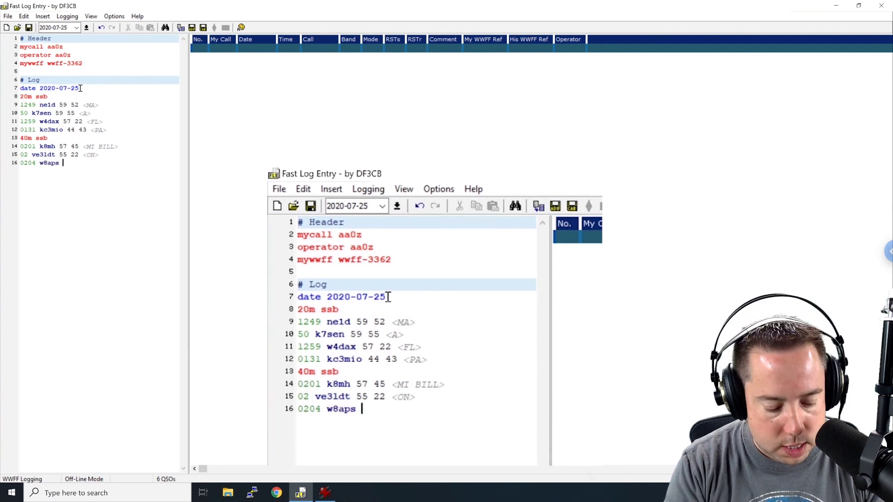
type(" 59 55")
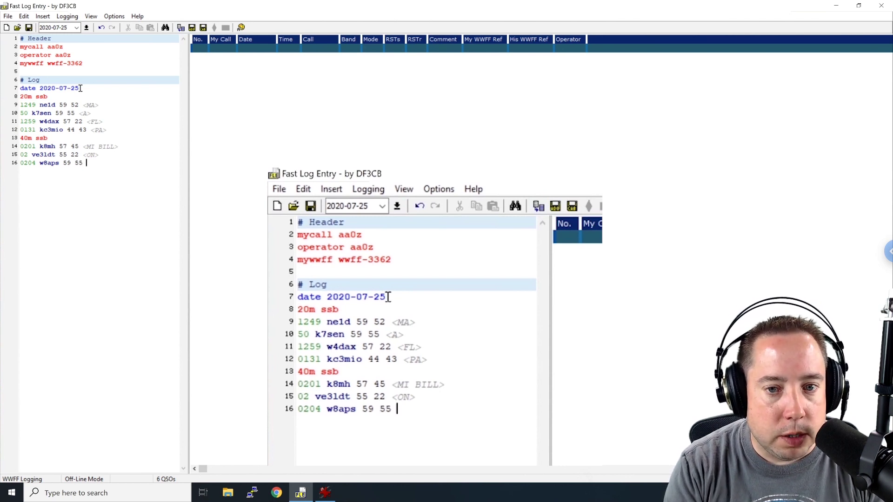
type(" wwff")
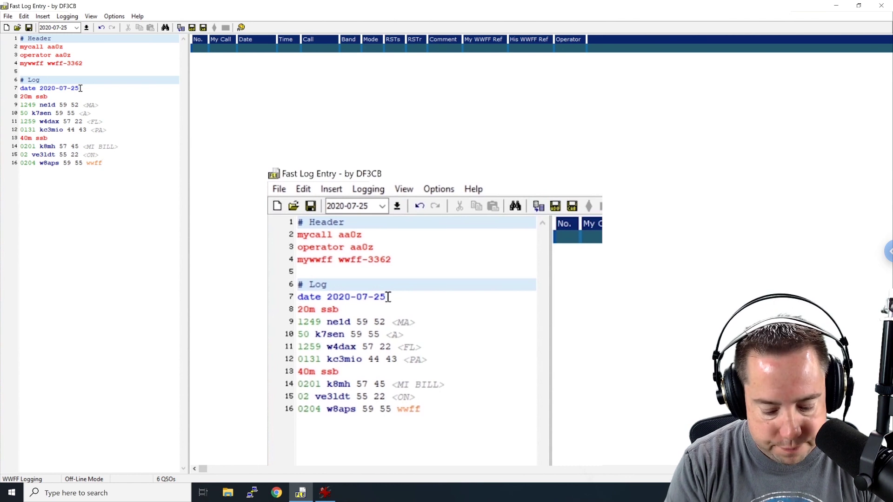
type("-3321")
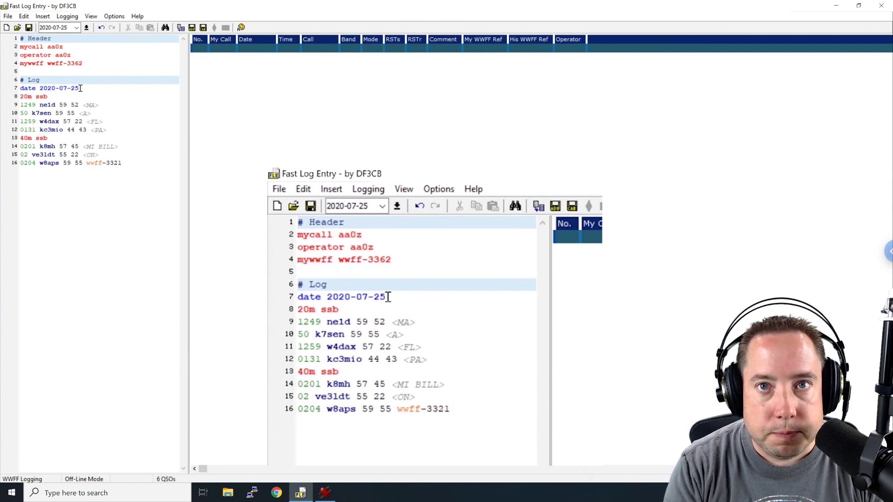
type(" <")
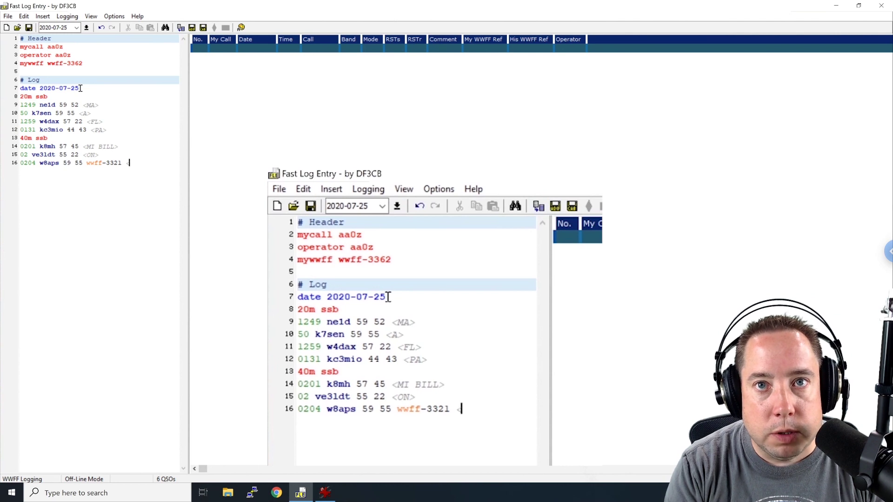
type("NY>")
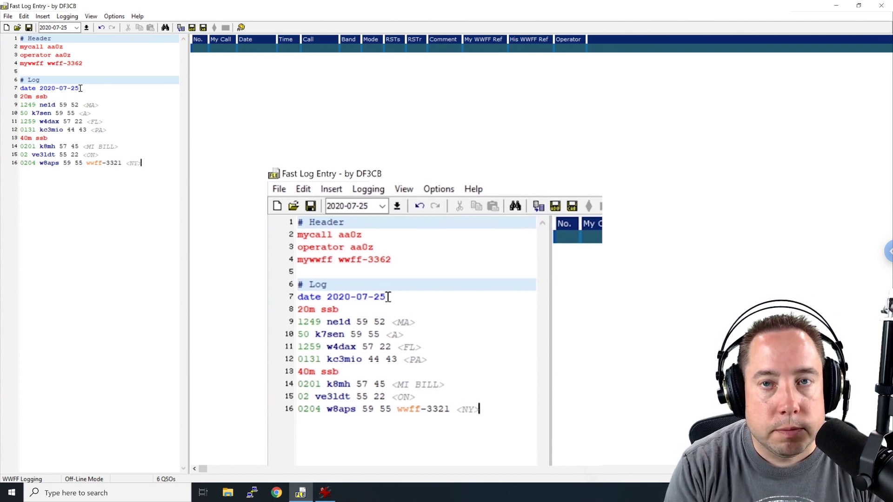
key("Return")
type("020")
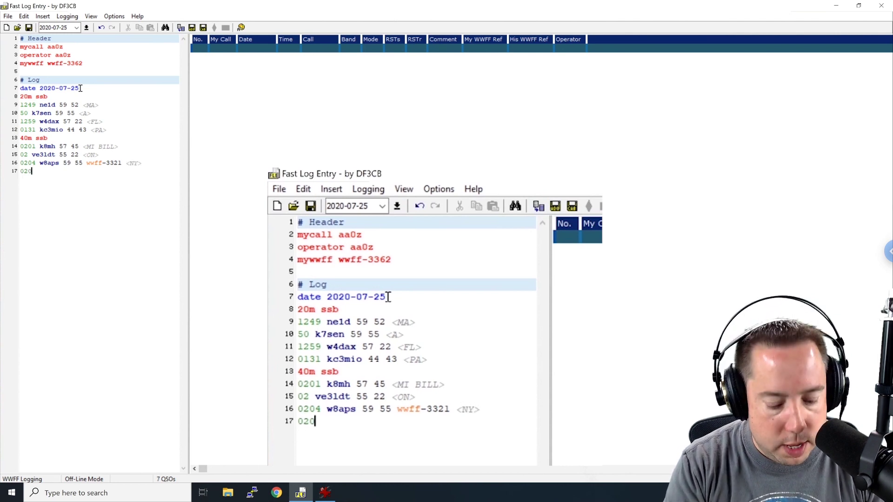
type("8 w")
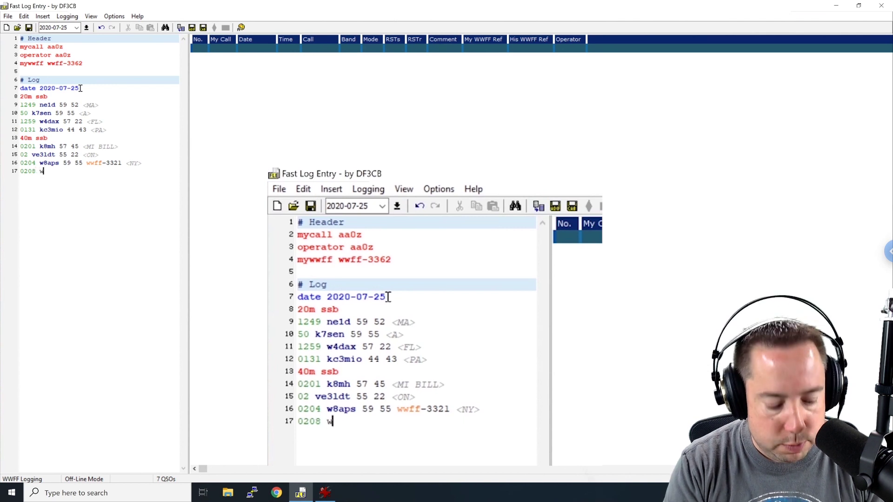
type("3glh 57 ")
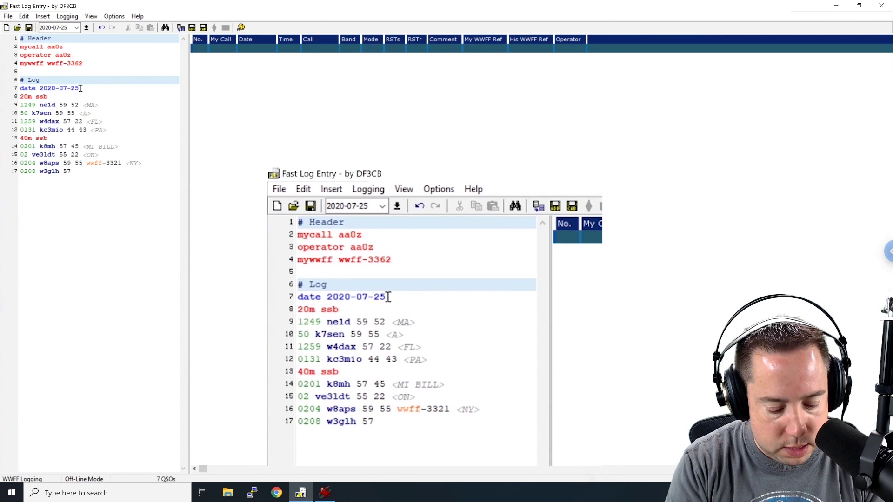
type("57 <")
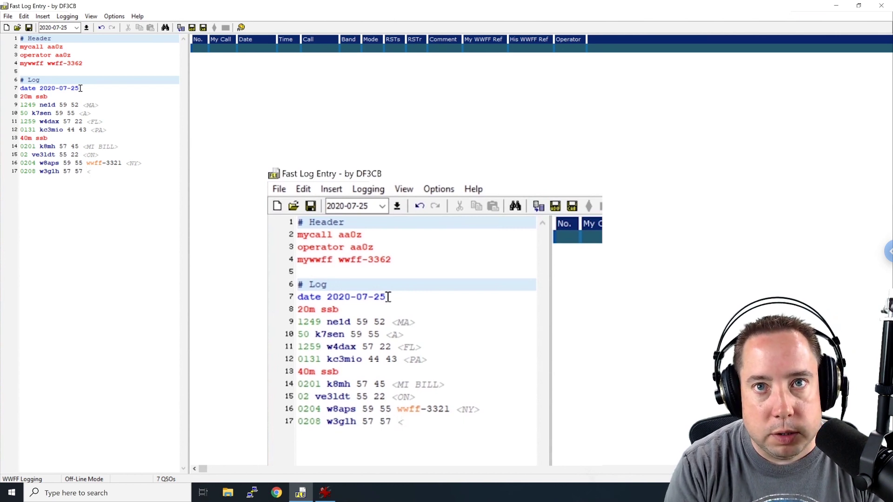
type("FA>")
key("Return")
type("0")
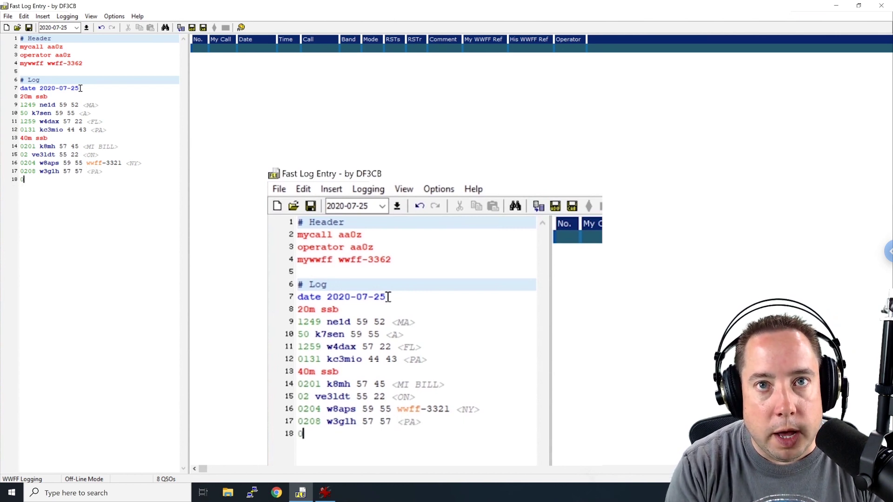
type("9 ")
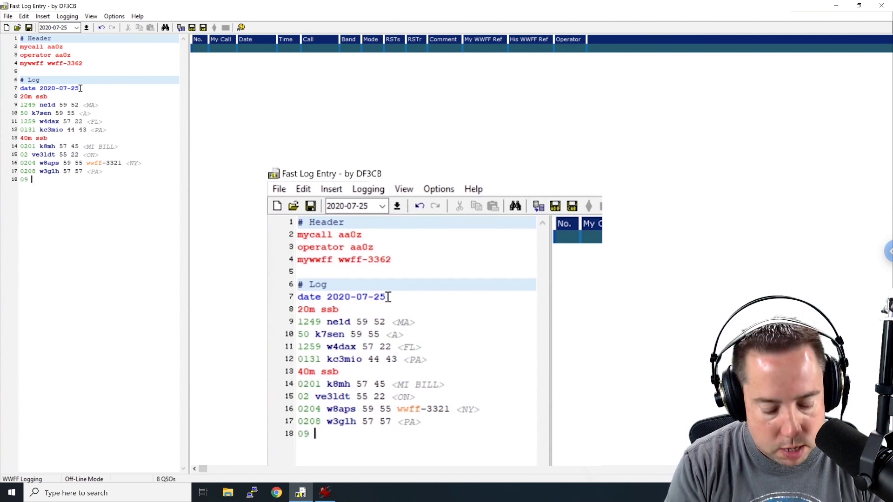
type("w0mag ")
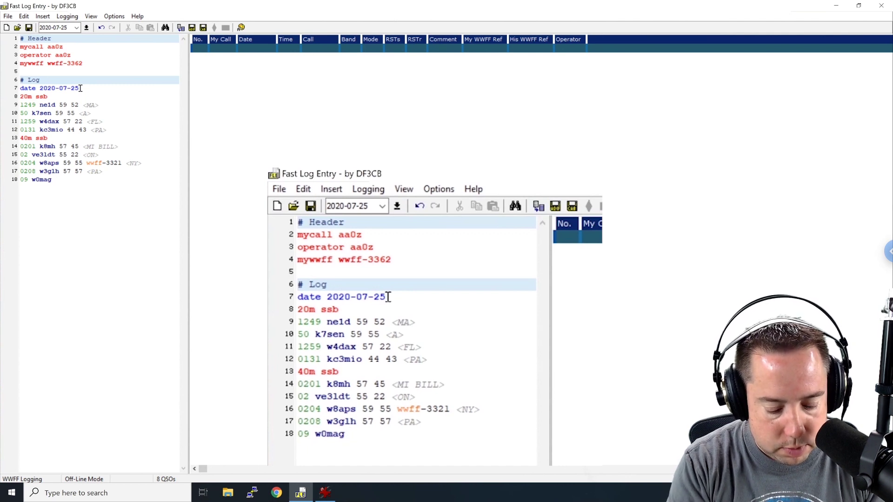
type("57")
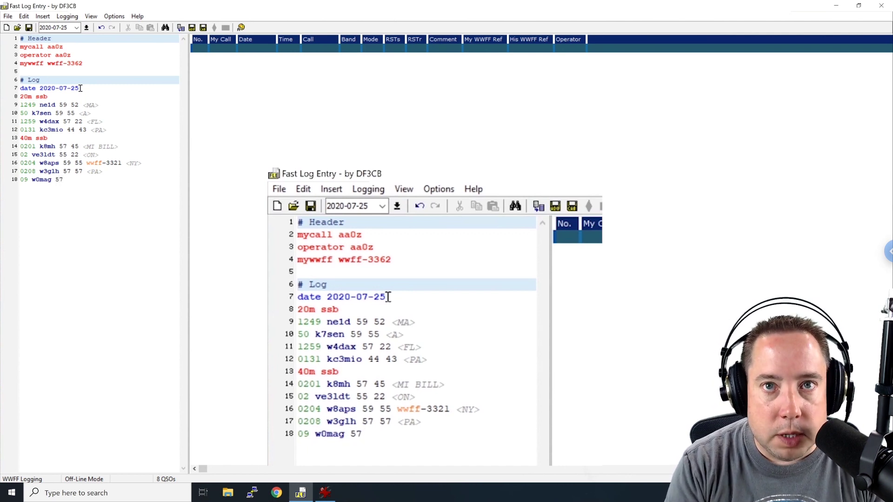
type(" 57 <")
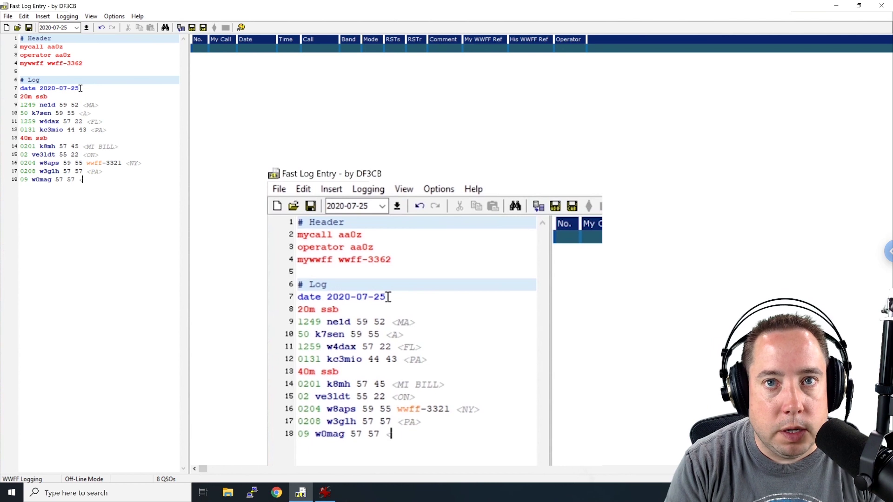
type("MO>")
key("Return")
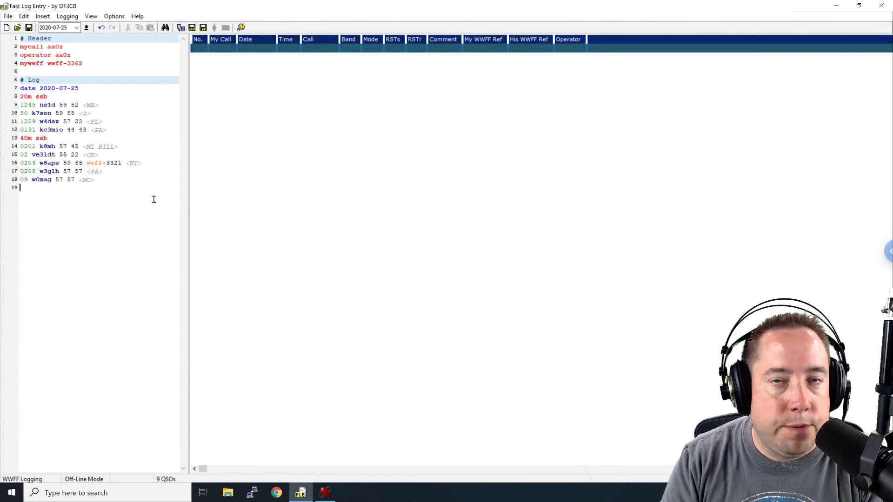
- Refresh the log grid with F5 so all nine 20m and 40m SSB QSOs appear
key("F5")
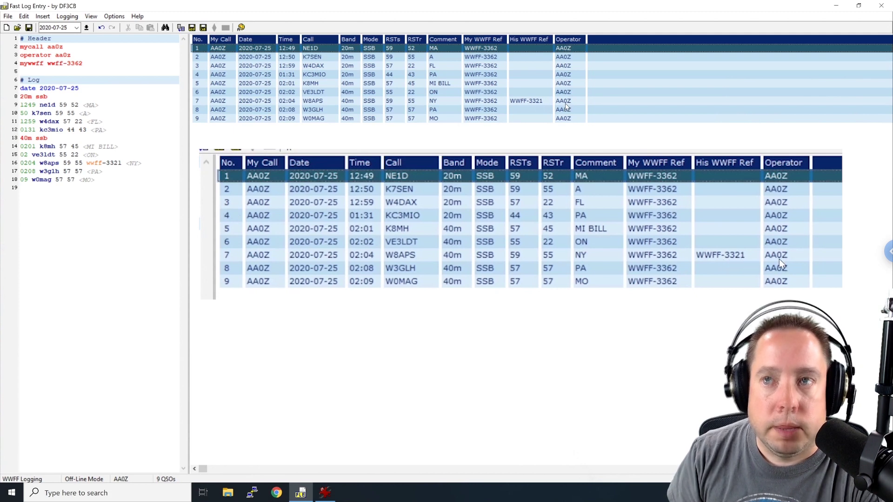
type("10 ke0hxl 59 59")
key("Return")
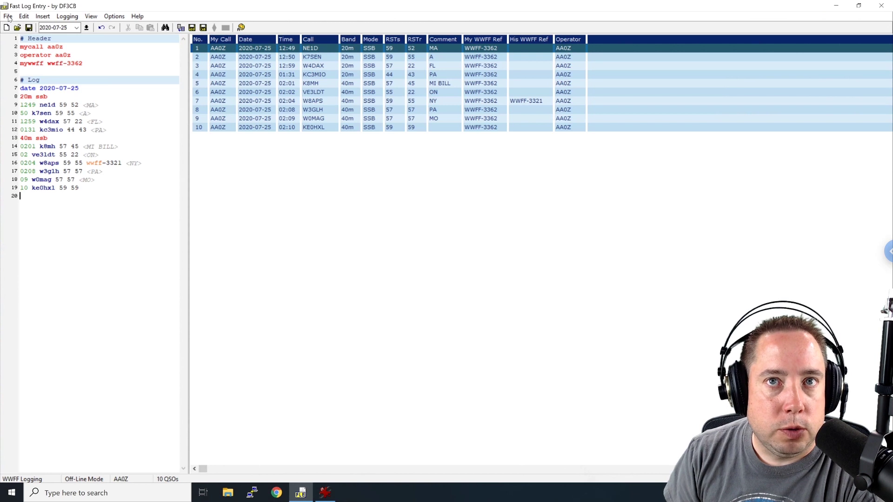
left_click(8, 16)
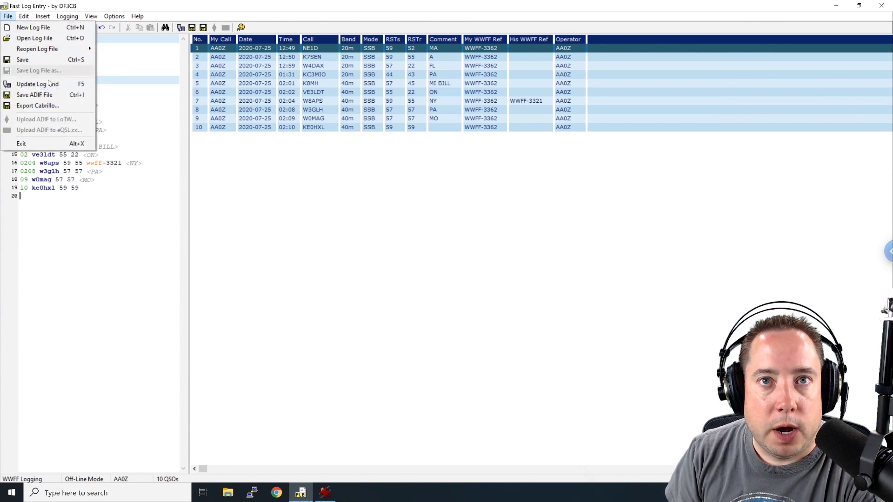
left_click(51, 96)
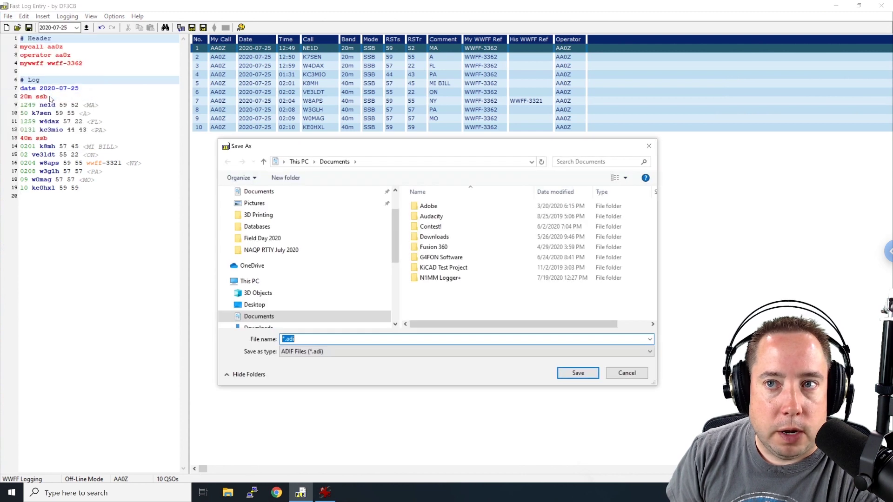
left_click(285, 339)
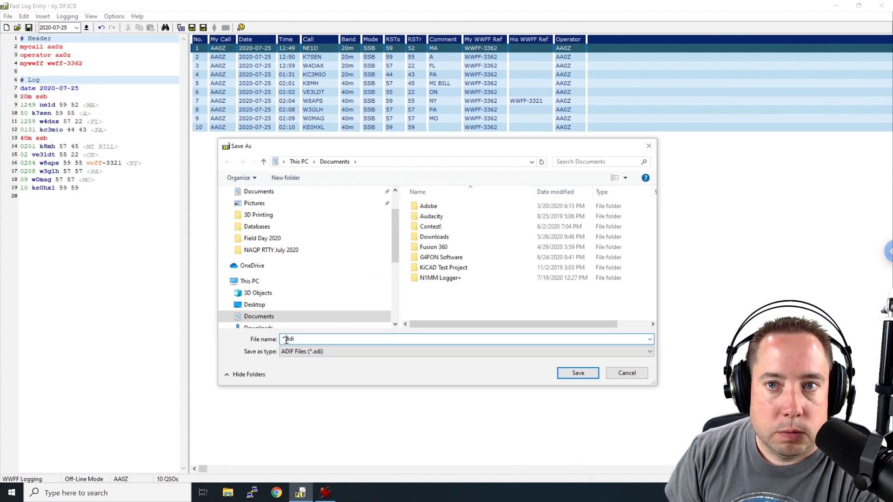
key("BackSpace")
type("K-")
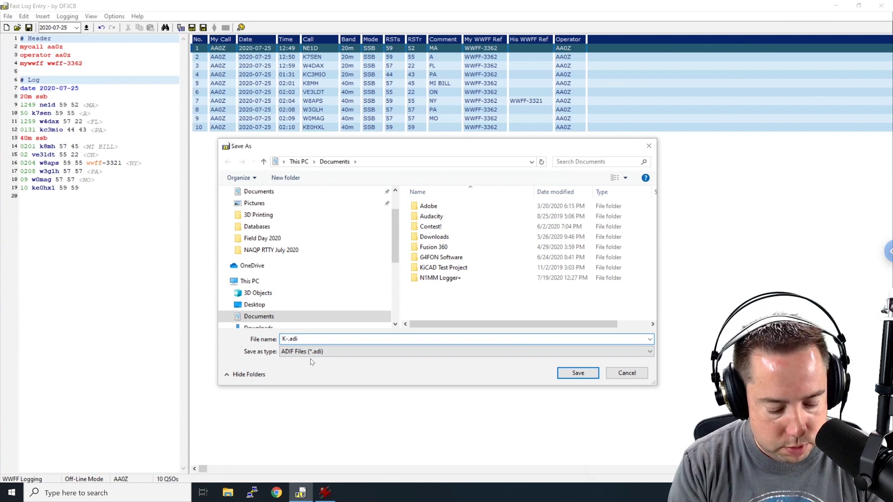
type("3362")
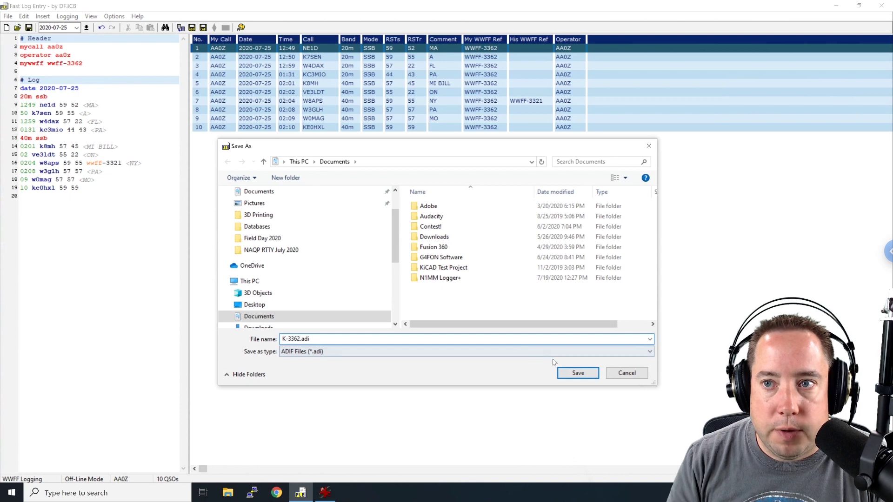
- Save the ADIF export as K-3362.adi in Documents
left_click(578, 373)
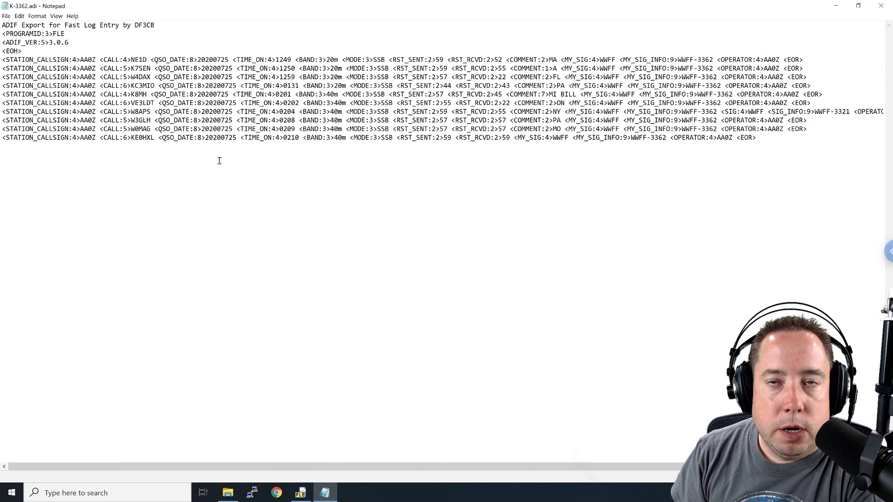
- Open Notepad's Replace dialog and copy the first record's <MY_SIG_INFO:9>WWFF-3362 tag as the search text
left_click(19, 16)
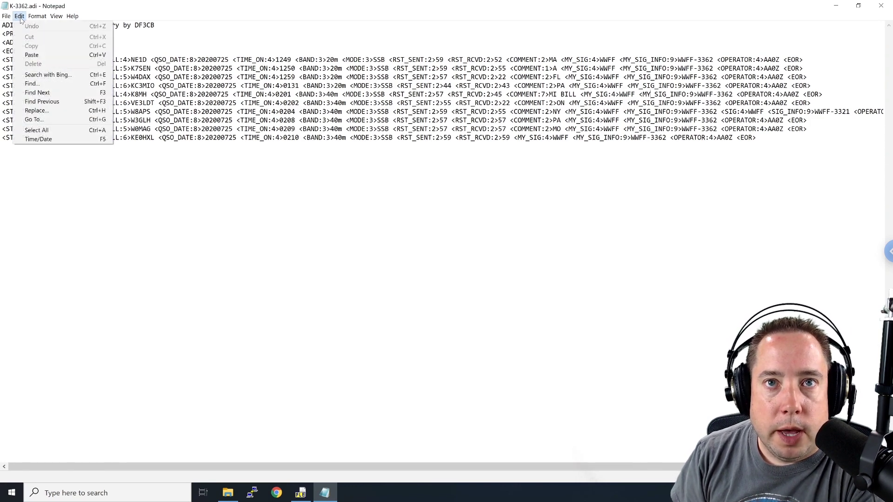
left_click(47, 113)
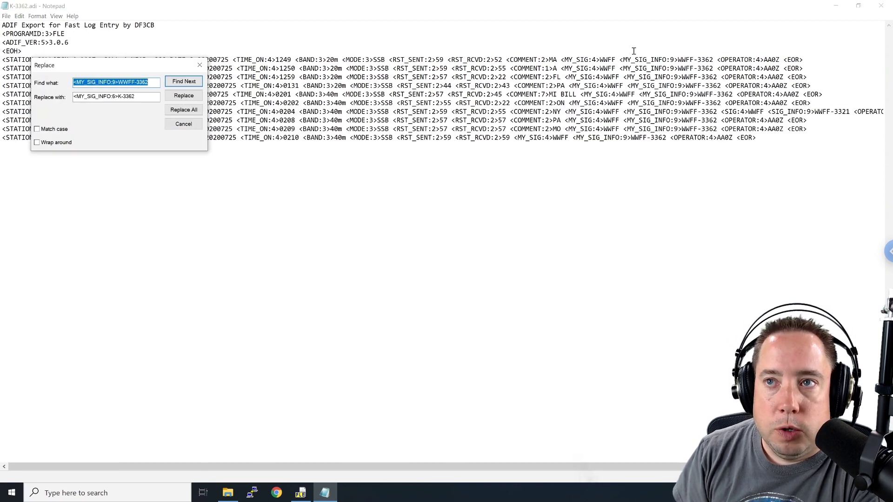
left_click_drag(621, 59, 716, 56)
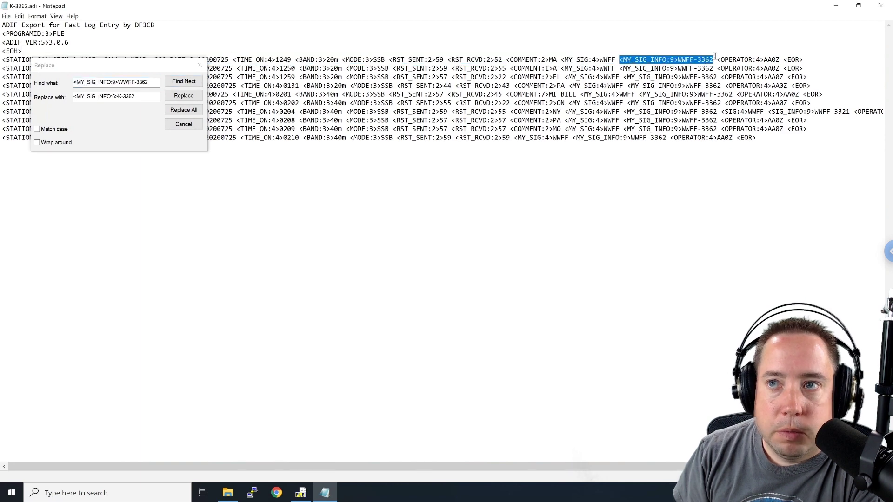
right_click(668, 58)
left_click(635, 86)
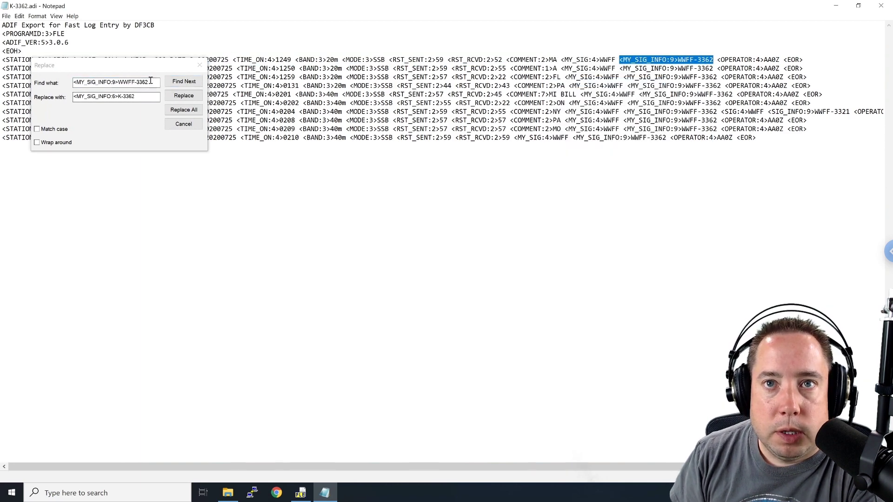
left_click(62, 83)
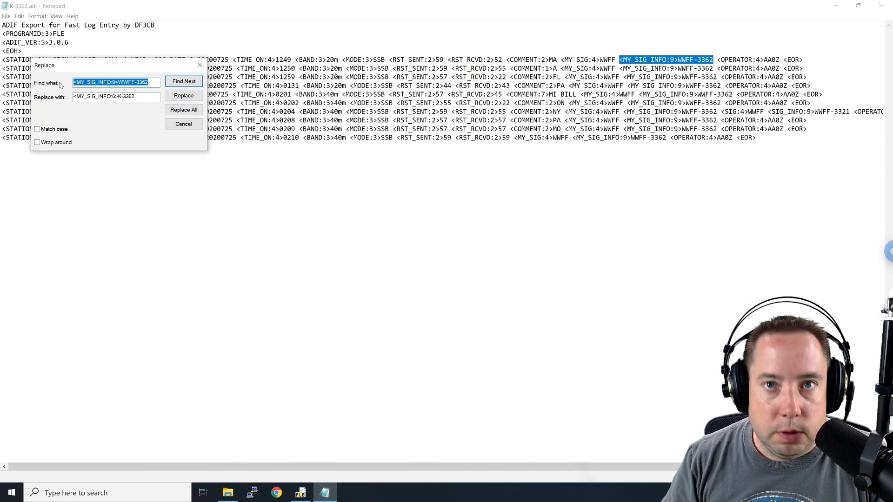
- Set the replacement to <MY_SIG_INFO:6>K-3362 and replace all occurrences
left_click(139, 96)
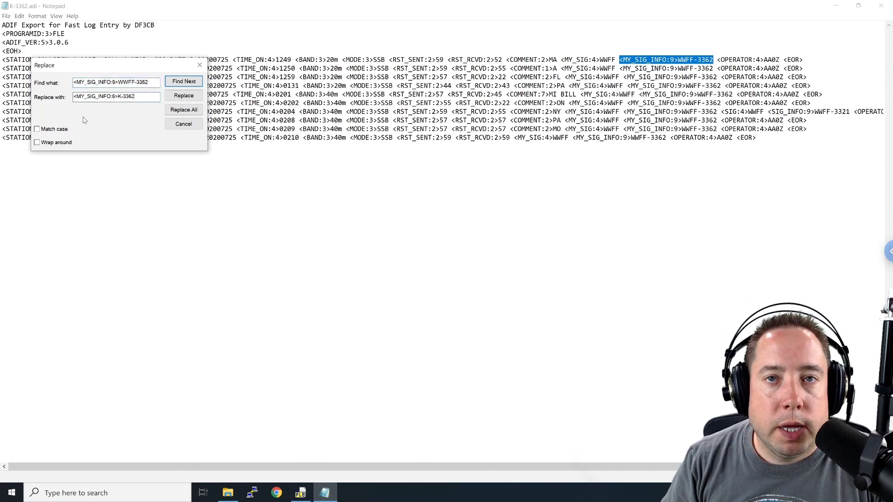
left_click(122, 97)
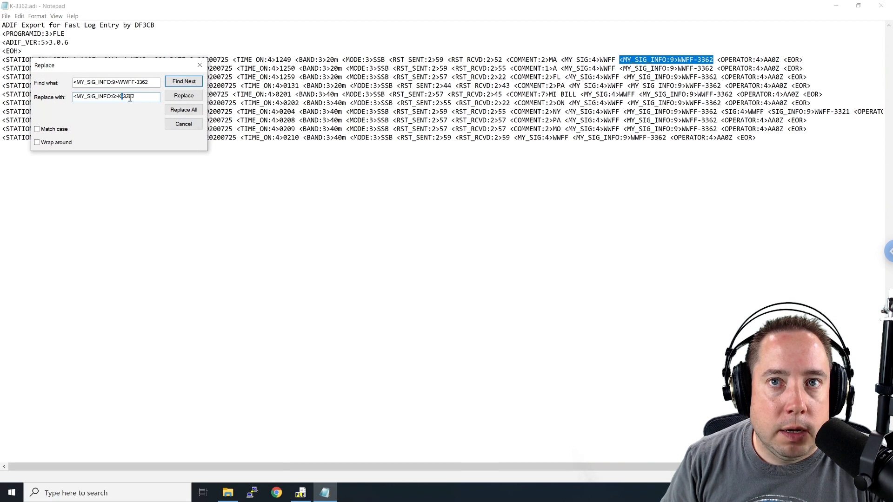
left_click_drag(136, 97, 118, 96)
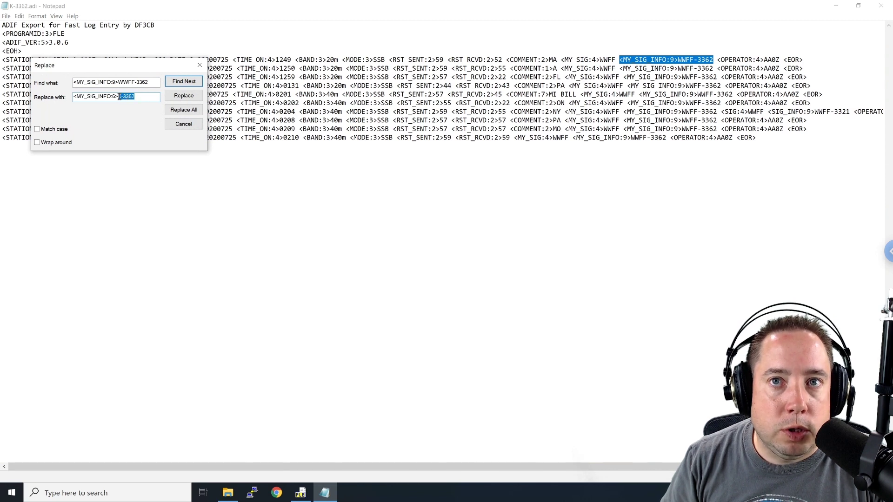
left_click(143, 96)
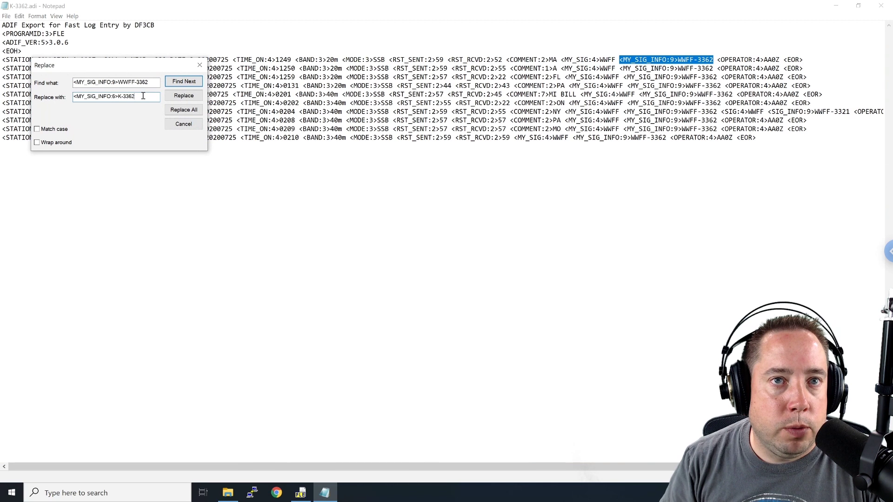
left_click(188, 111)
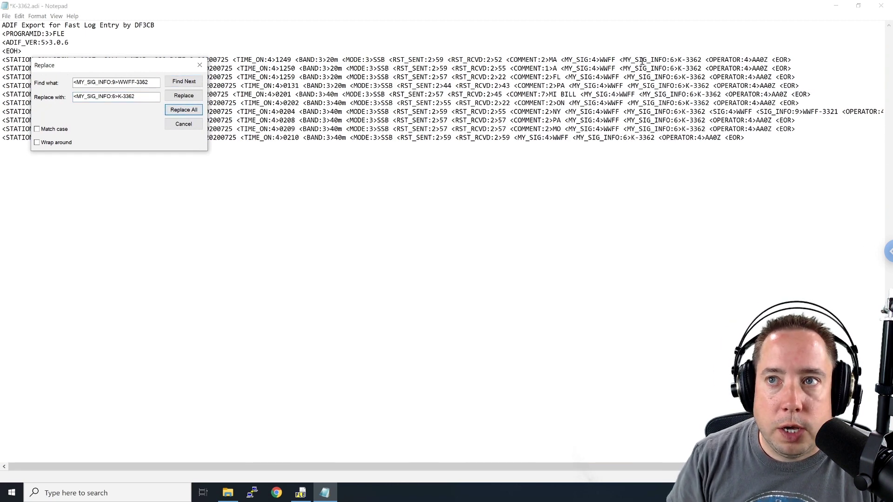
left_click_drag(620, 60, 703, 62)
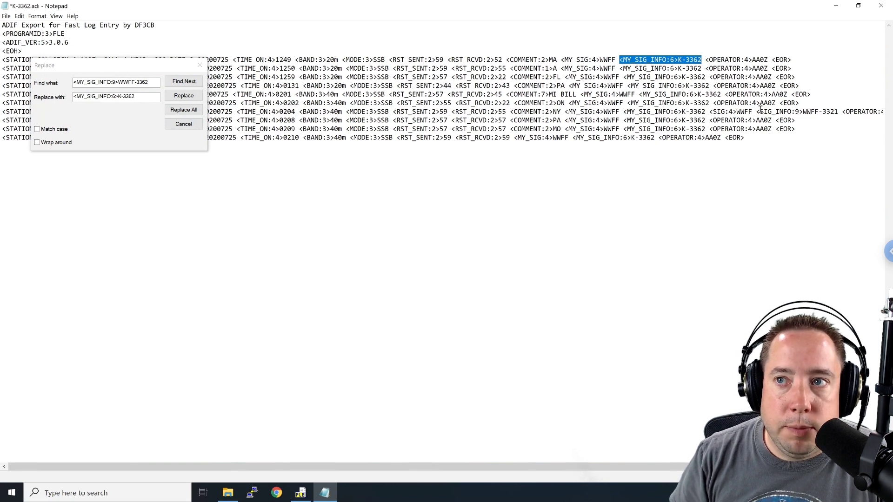
- Copy <SIG_INFO:9>WWFF from the NY record into the Find what field
left_click_drag(756, 111, 837, 112)
left_click(818, 113)
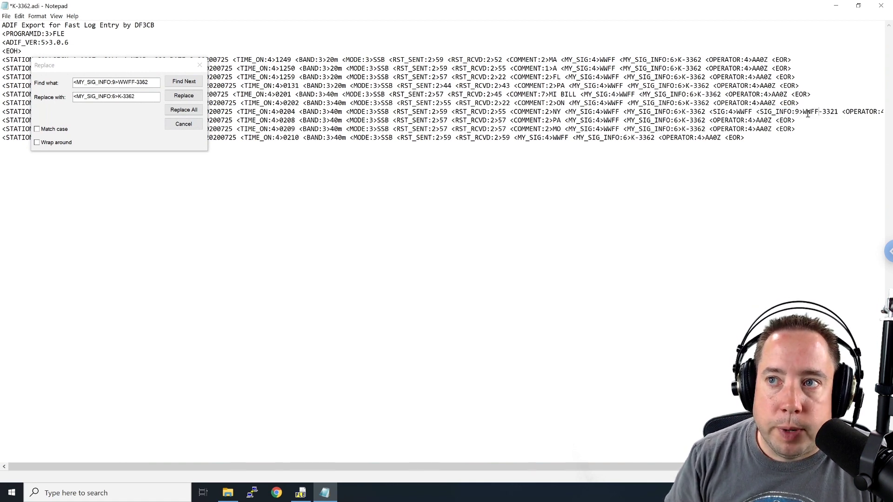
left_click(758, 112)
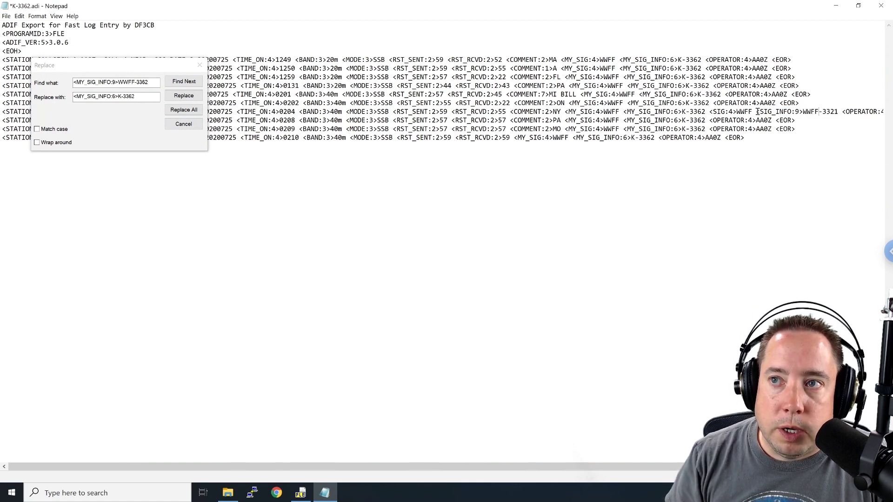
left_click_drag(757, 112, 819, 110)
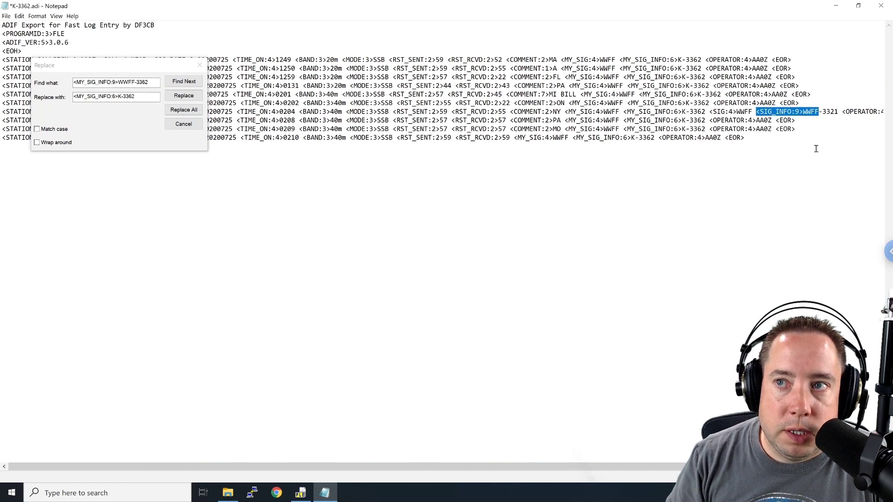
right_click(805, 116)
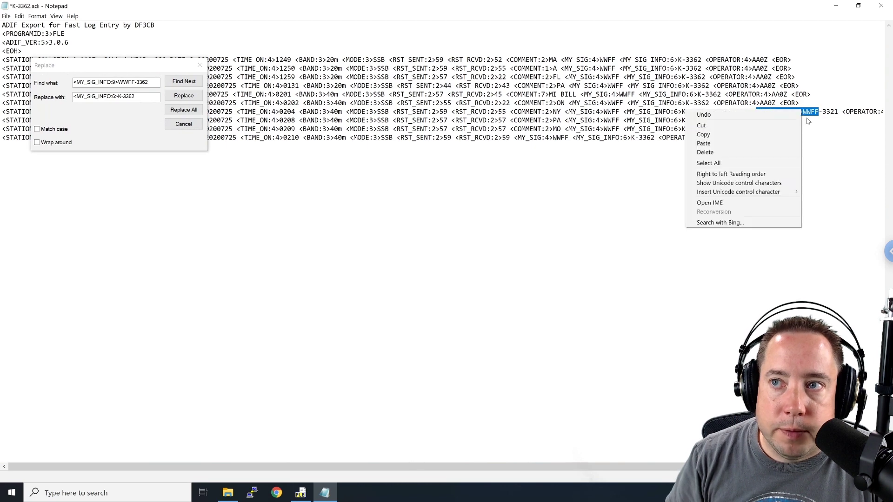
left_click(786, 135)
left_click_drag(155, 82, 47, 90)
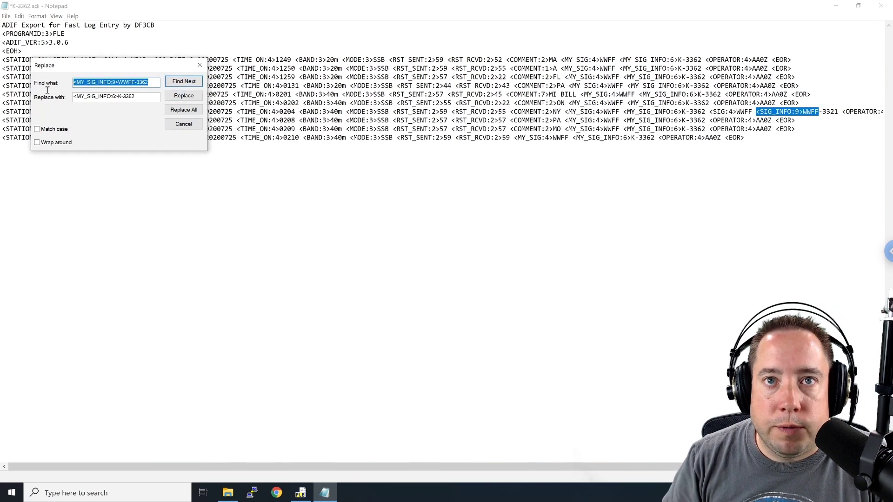
key("ctrl+v")
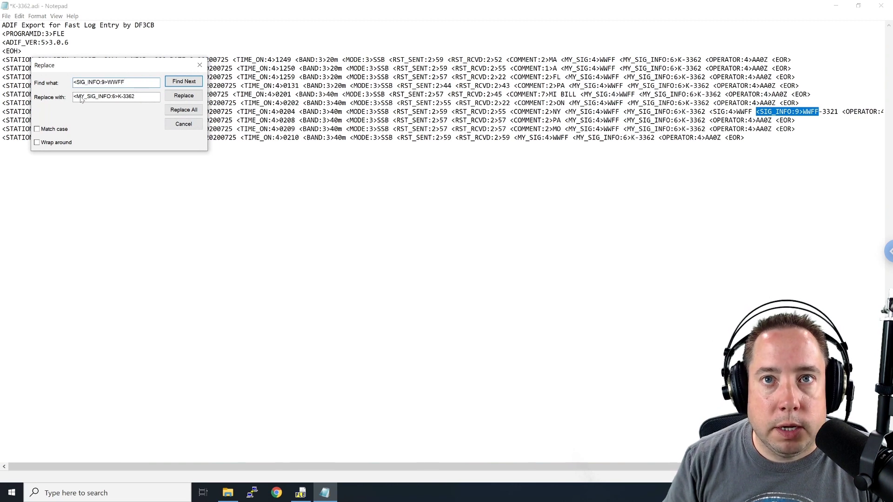
- Set the replacement to <SIG_INFO:6>K and replace all, making WWFF-3321 read K-3321
left_click_drag(146, 96, 25, 99)
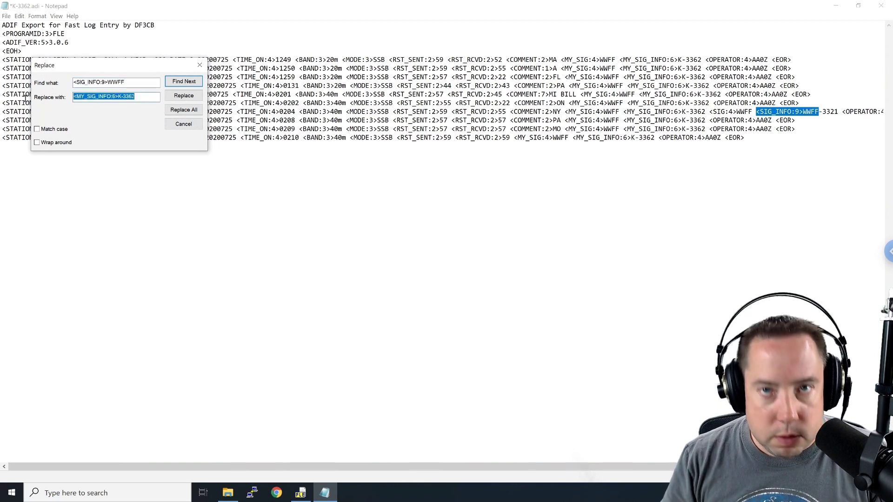
key("ctrl+v")
left_click(103, 96)
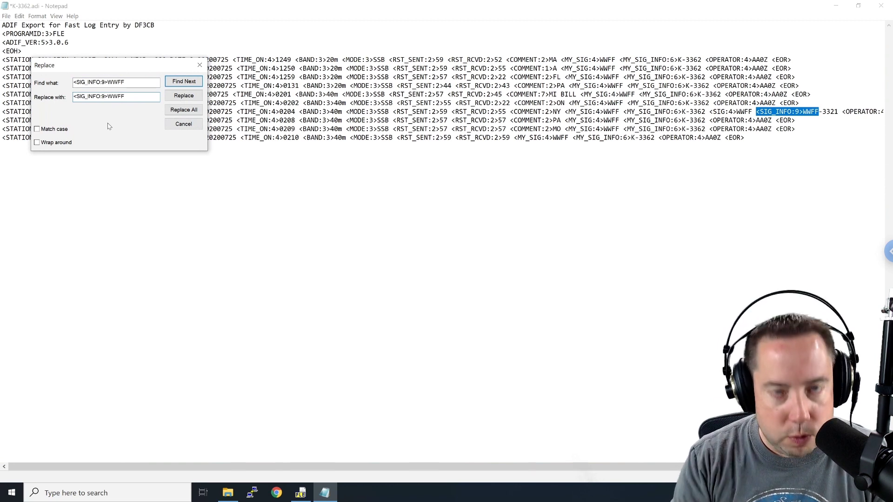
key("BackSpace")
type("6")
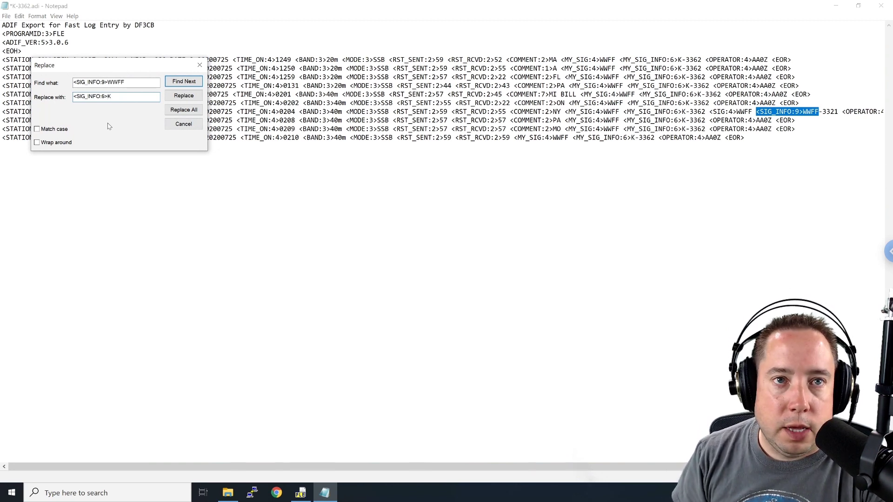
left_click(188, 112)
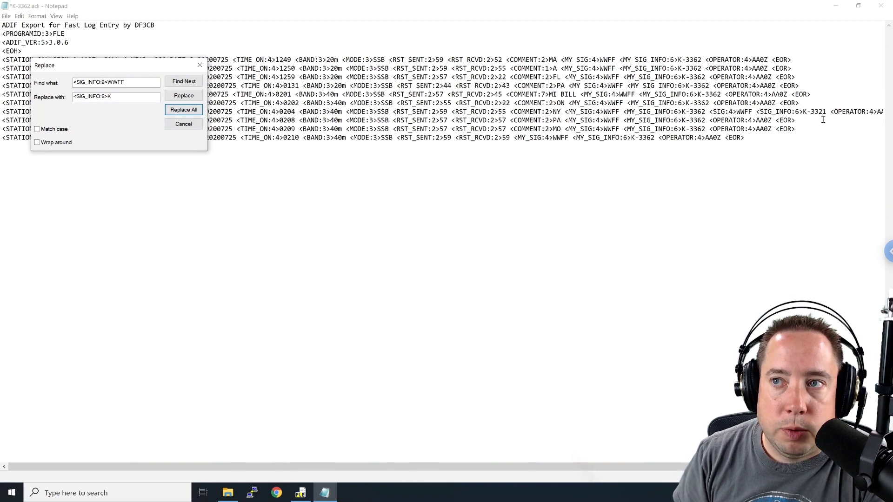
- Close the Replace dialog and save K-3362.adi with the K park references
left_click(200, 64)
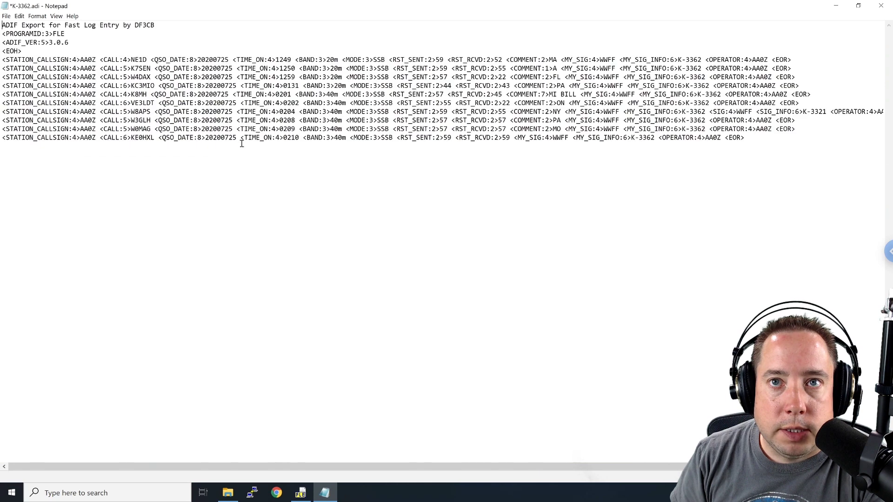
left_click(8, 17)
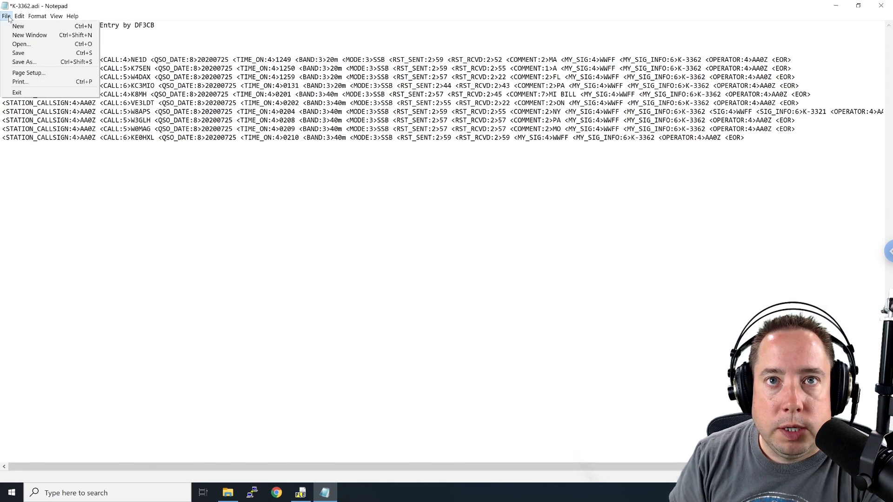
left_click(18, 52)
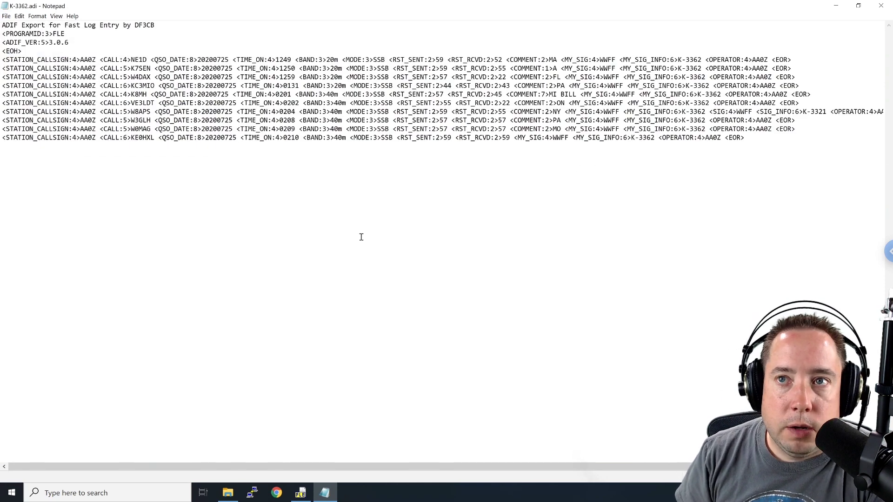